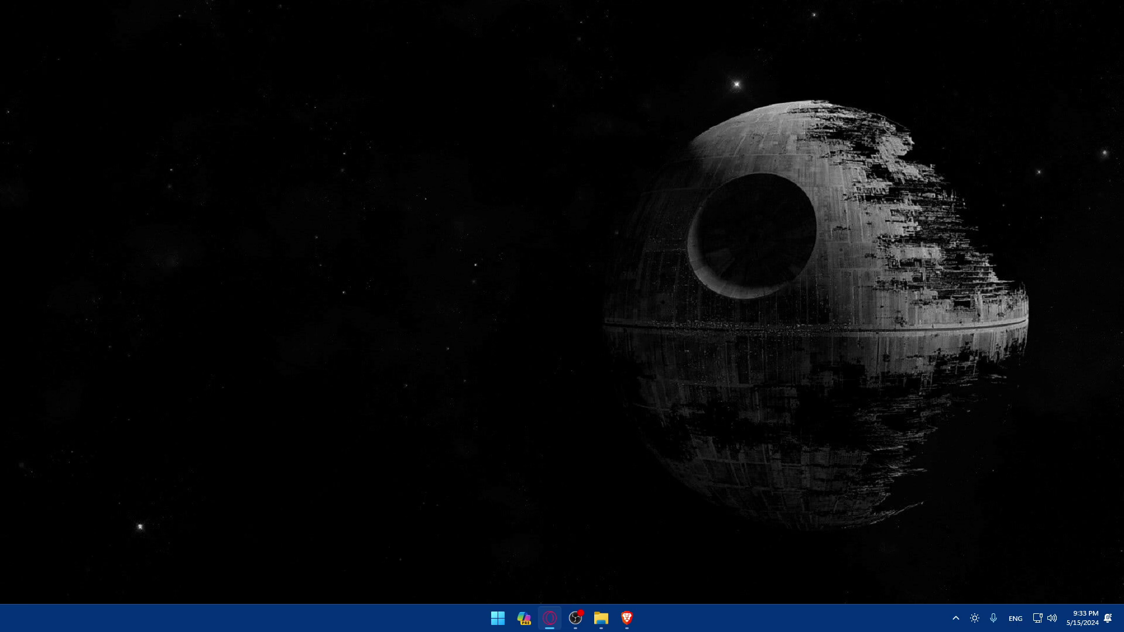
# Step: Load godaddy.com in the Brave browser
pyautogui.click(627, 618)
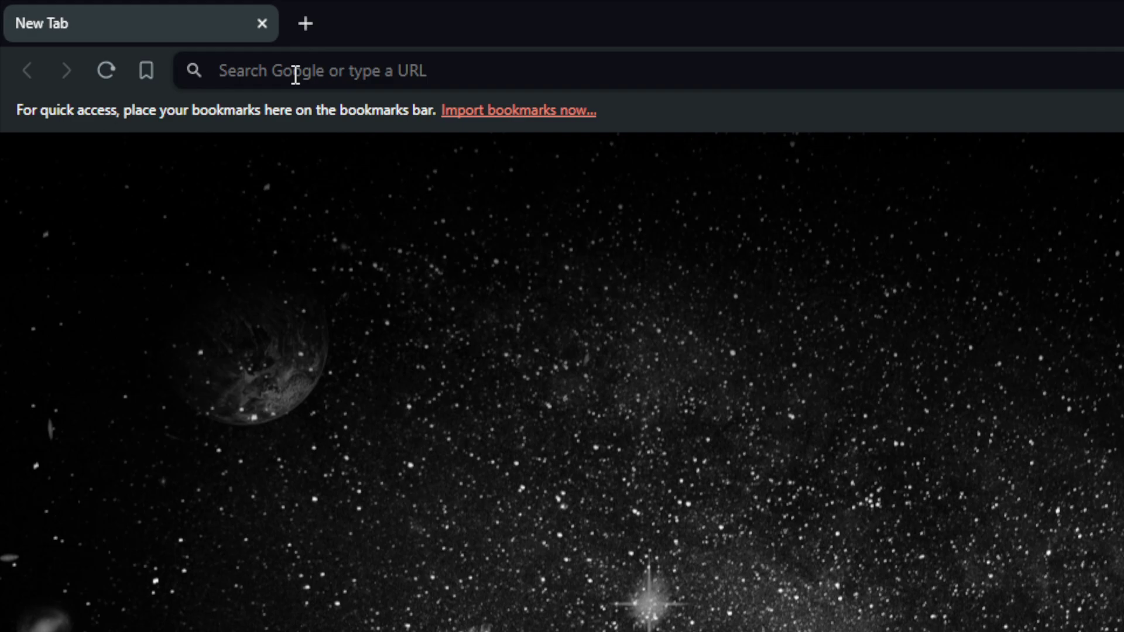
pyautogui.click(148, 36)
pyautogui.write('godaddy')
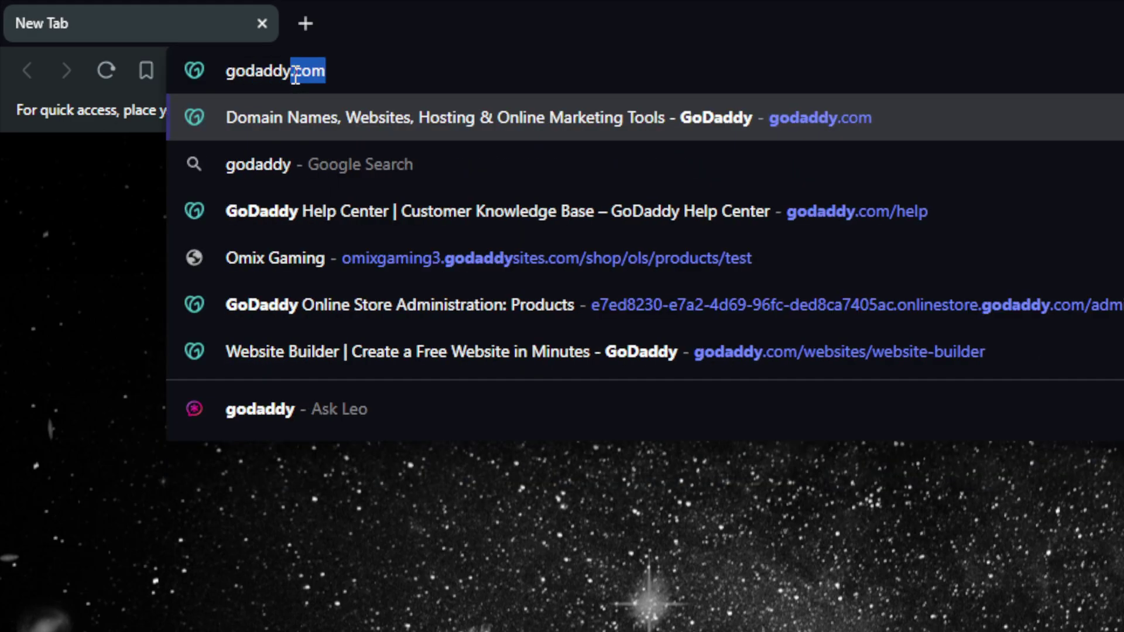
pyautogui.write('.com')
pyautogui.press('Return')
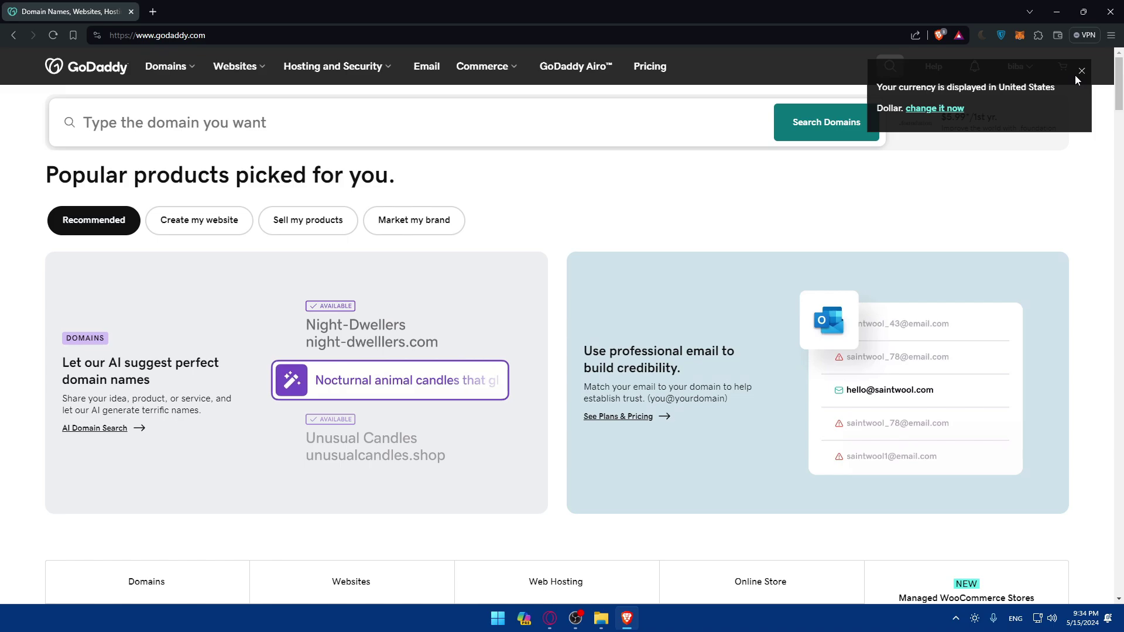
# Step: Close the currency notice in the top-right corner of the GoDaddy home page
pyautogui.click(1080, 71)
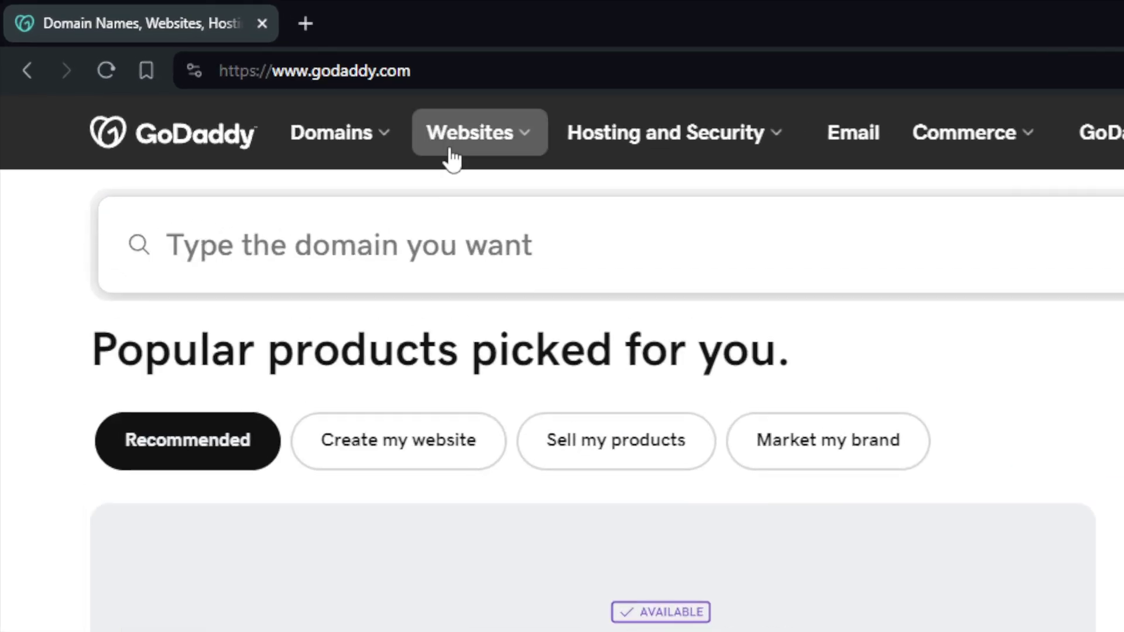
# Step: Go to Website Builder from the Websites menu and choose the Omix Gaming site
pyautogui.click(223, 71)
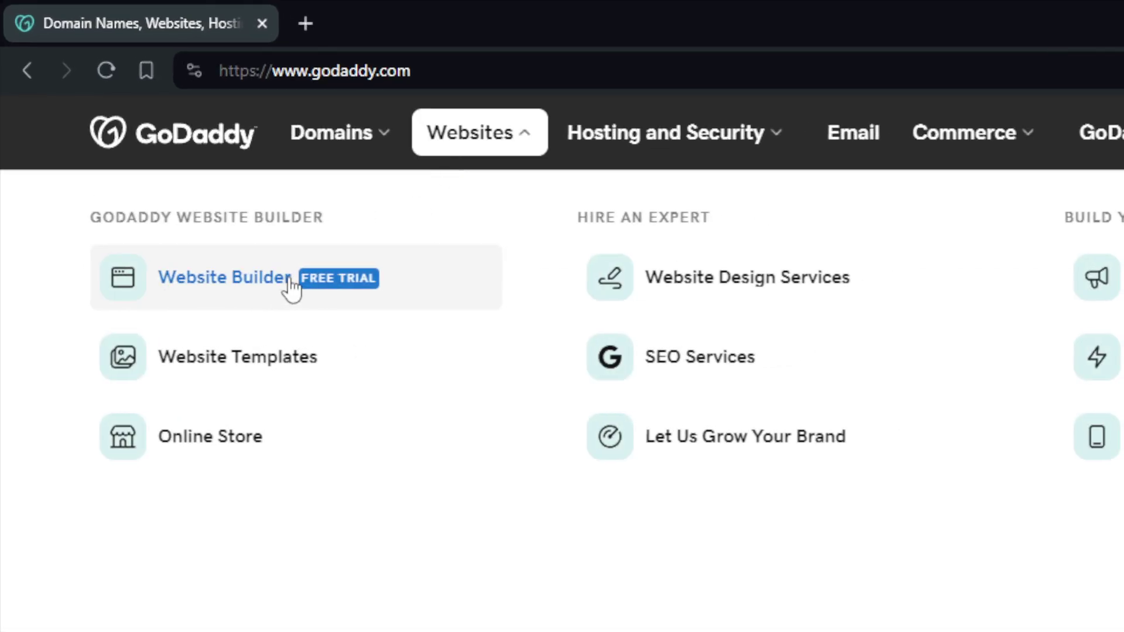
pyautogui.click(215, 281)
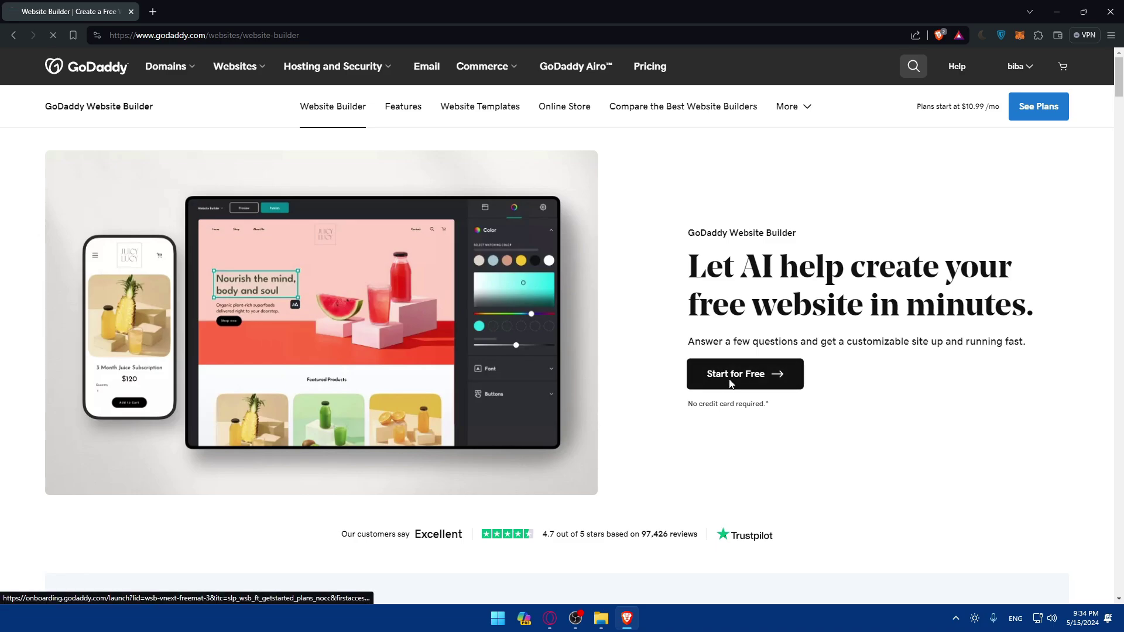
pyautogui.click(730, 380)
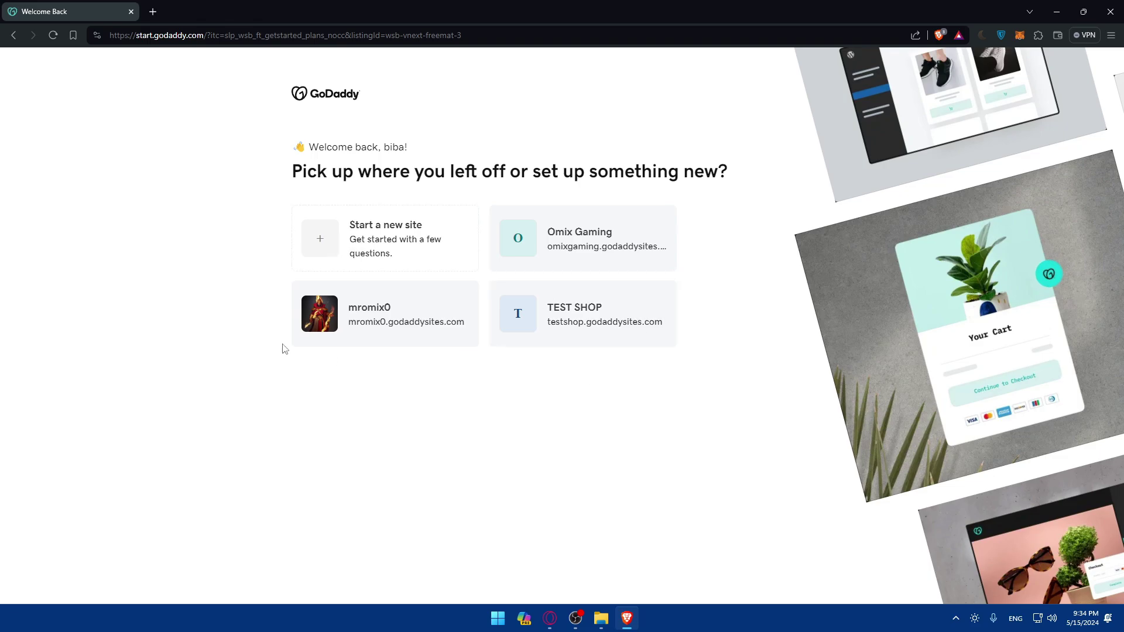
pyautogui.click(563, 250)
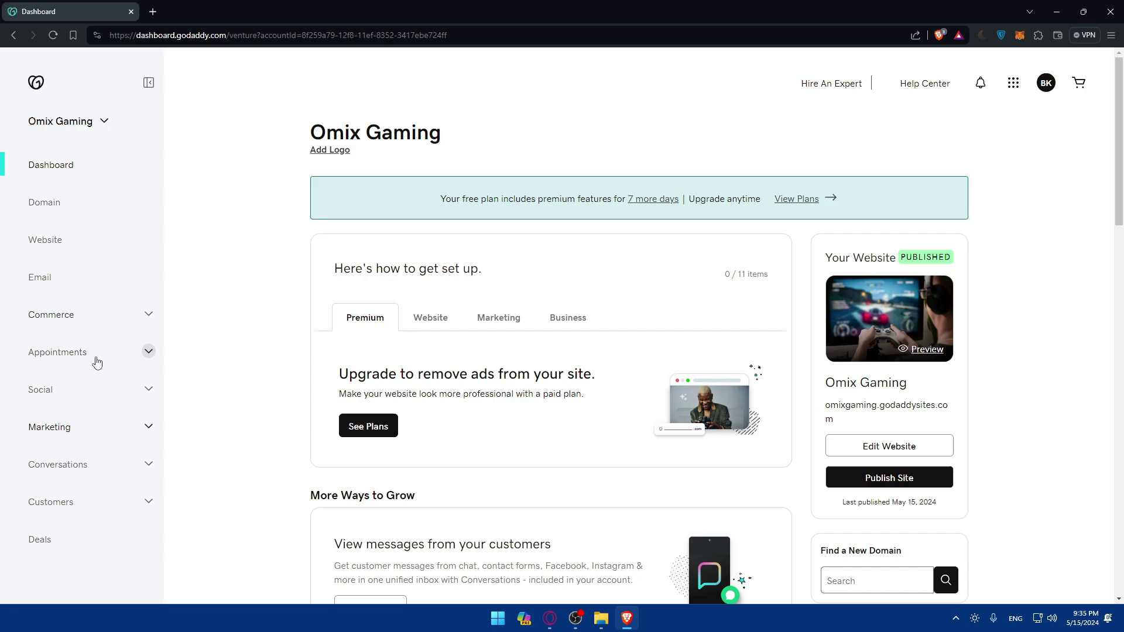
# Step: Scroll through the Omix Gaming Home page sections in the editor down to the footer
pyautogui.click(79, 315)
pyautogui.click(79, 314)
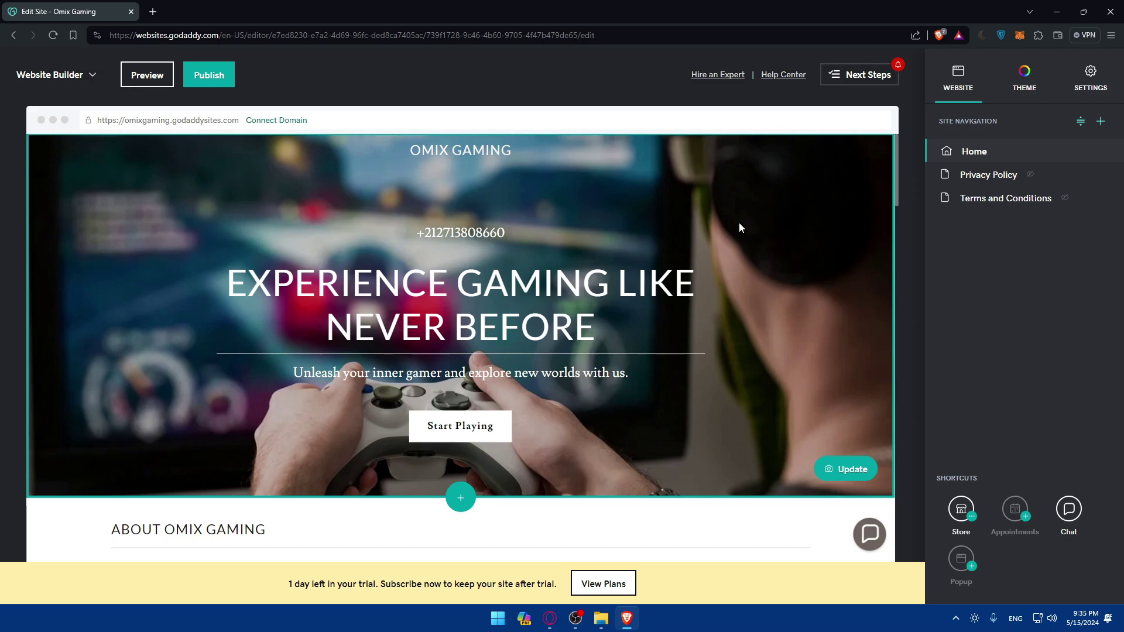
pyautogui.scroll(-10, 546, 318)
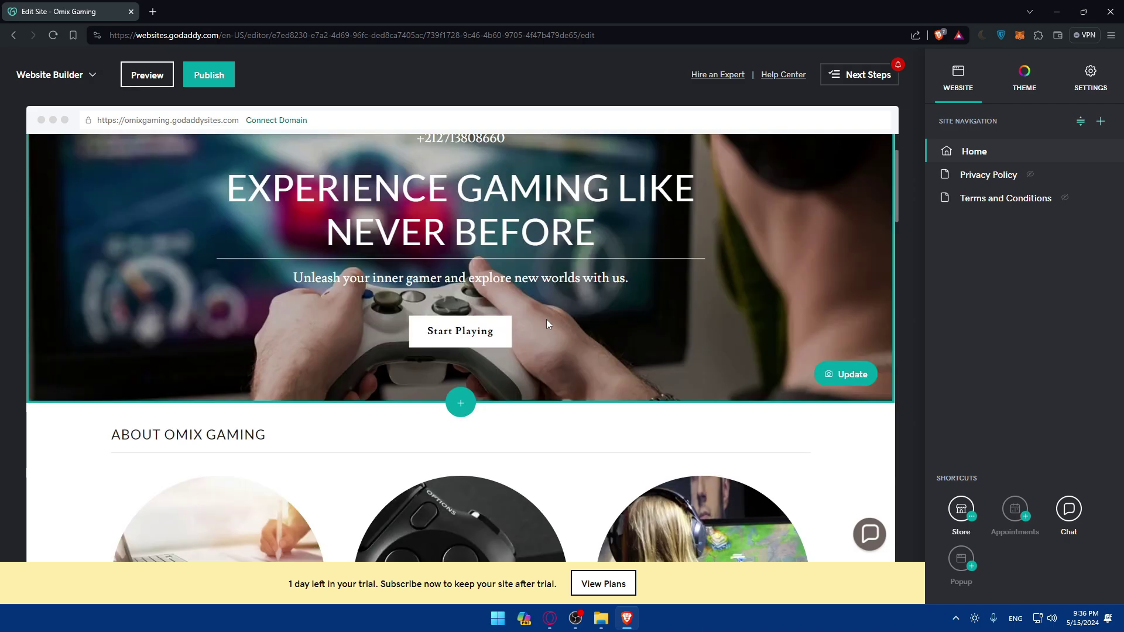
pyautogui.scroll(-5, 487, 334)
pyautogui.scroll(15, 486, 332)
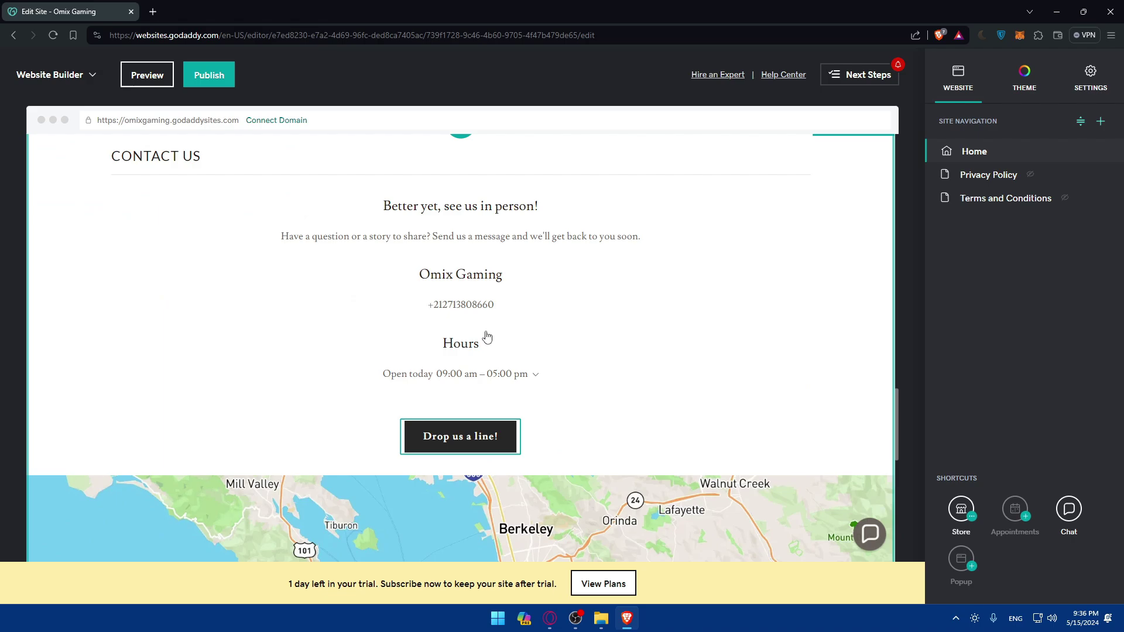
pyautogui.scroll(-3, 485, 331)
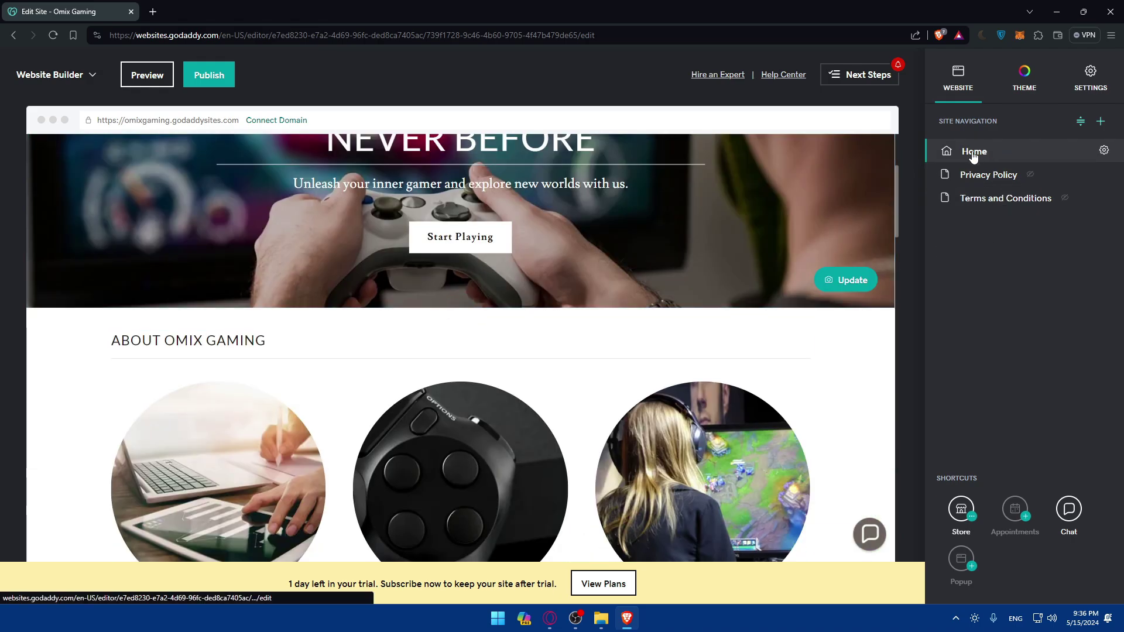
pyautogui.scroll(-10, 509, 303)
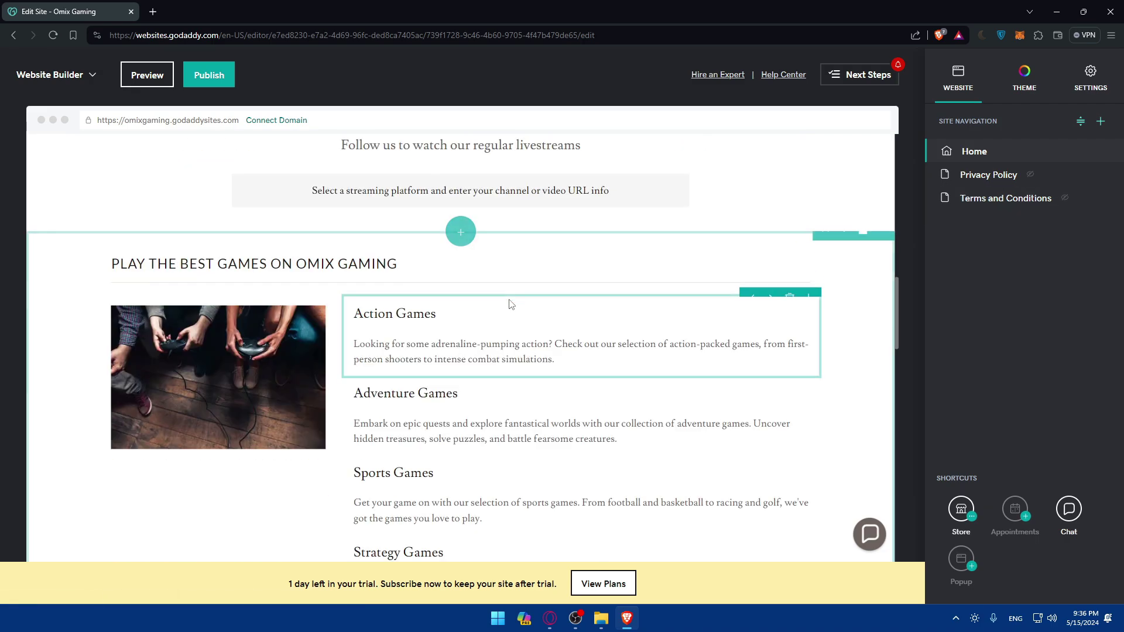
pyautogui.scroll(-15, 509, 303)
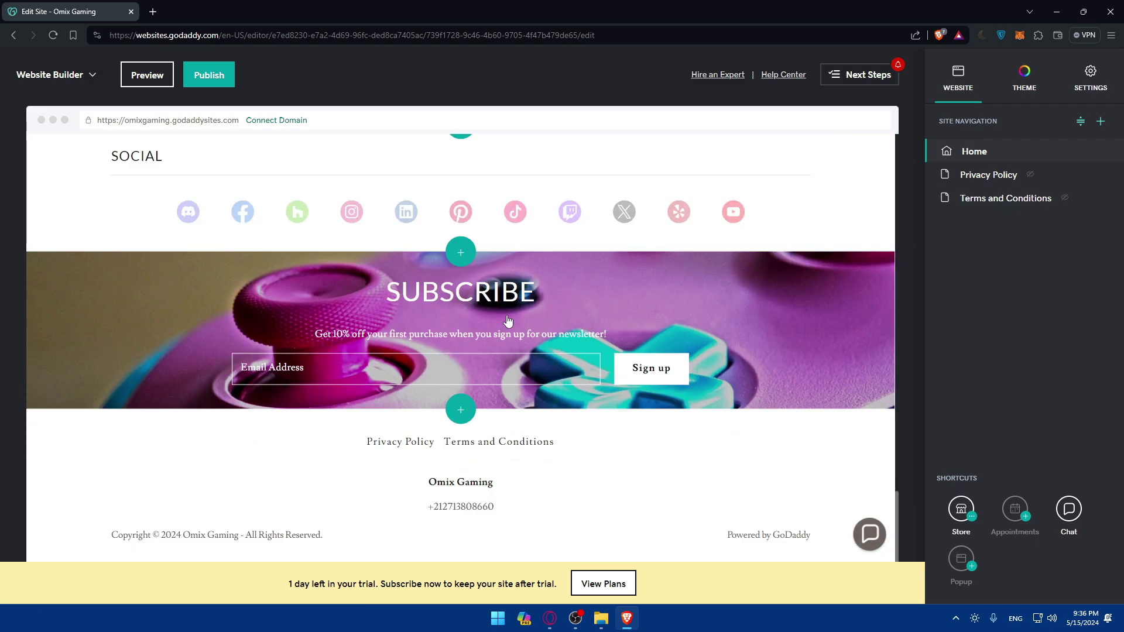
# Step: Search for 'reviews' in the section picker and add the Reviews section below Subscribe
pyautogui.click(460, 411)
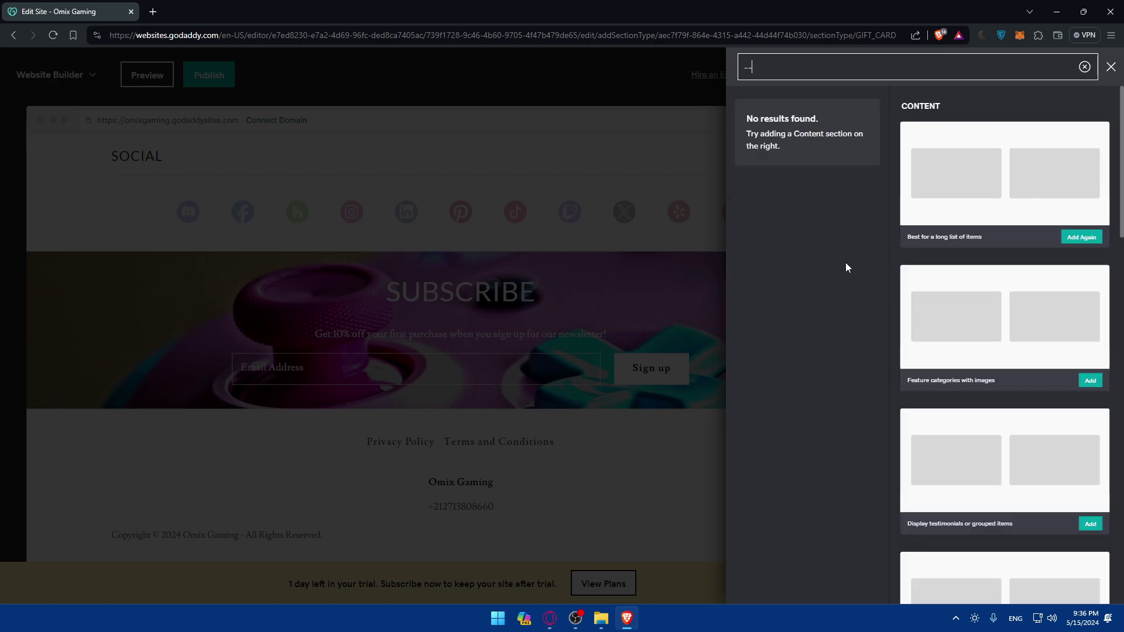
pyautogui.click(845, 269)
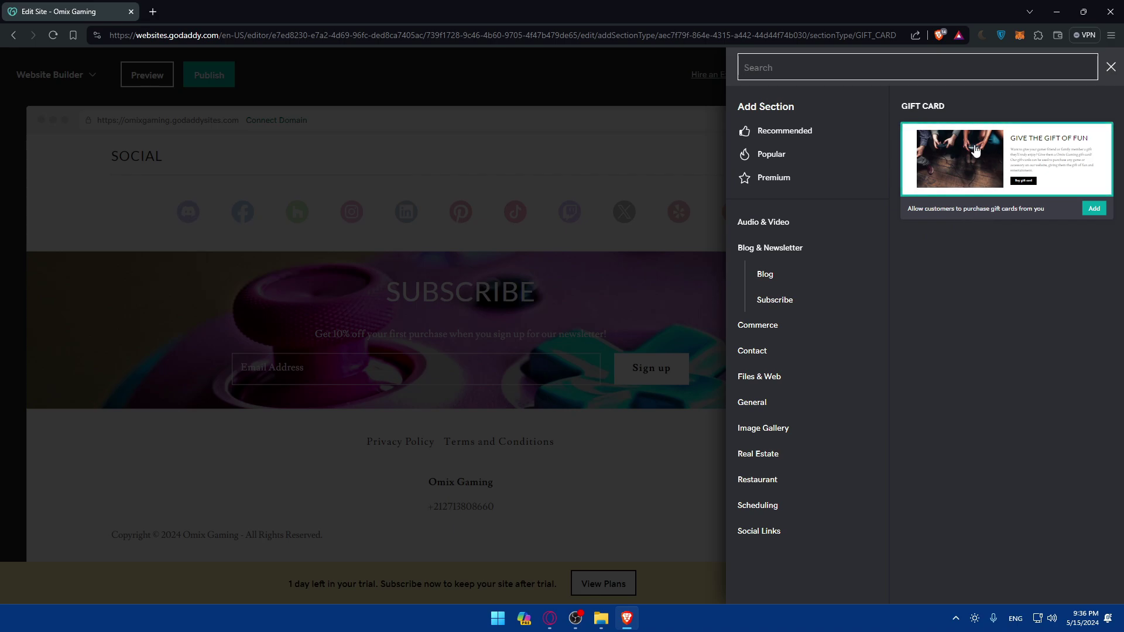
pyautogui.write('reviews')
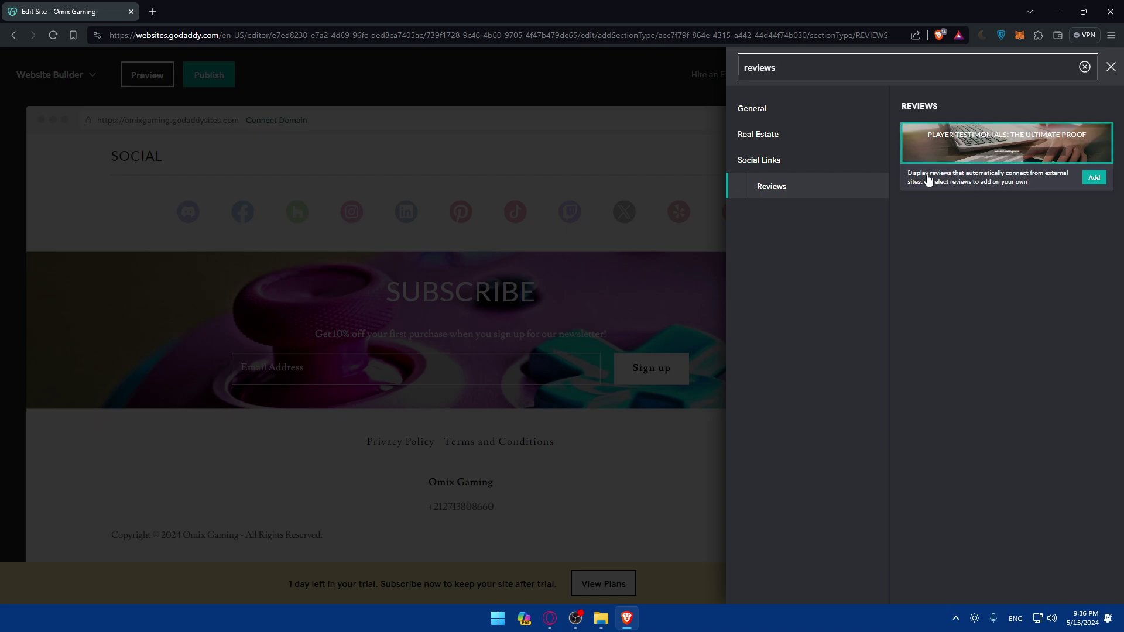
pyautogui.click(1094, 176)
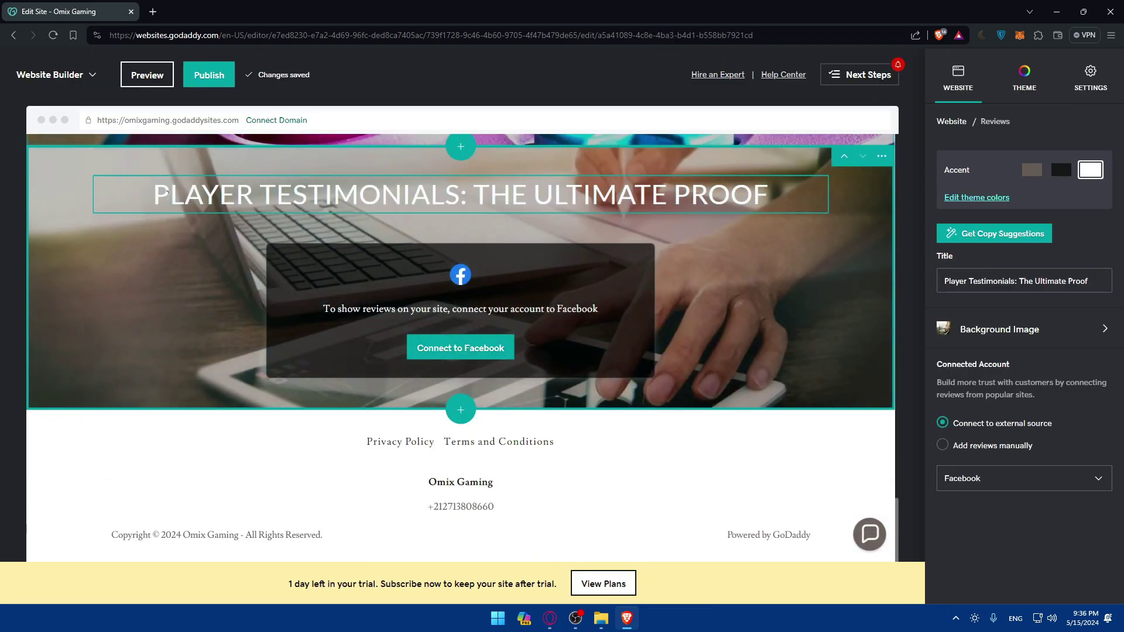
# Step: Replace the section heading text with 'Reviews'
pyautogui.moveTo(172, 197); pyautogui.dragTo(614, 198)
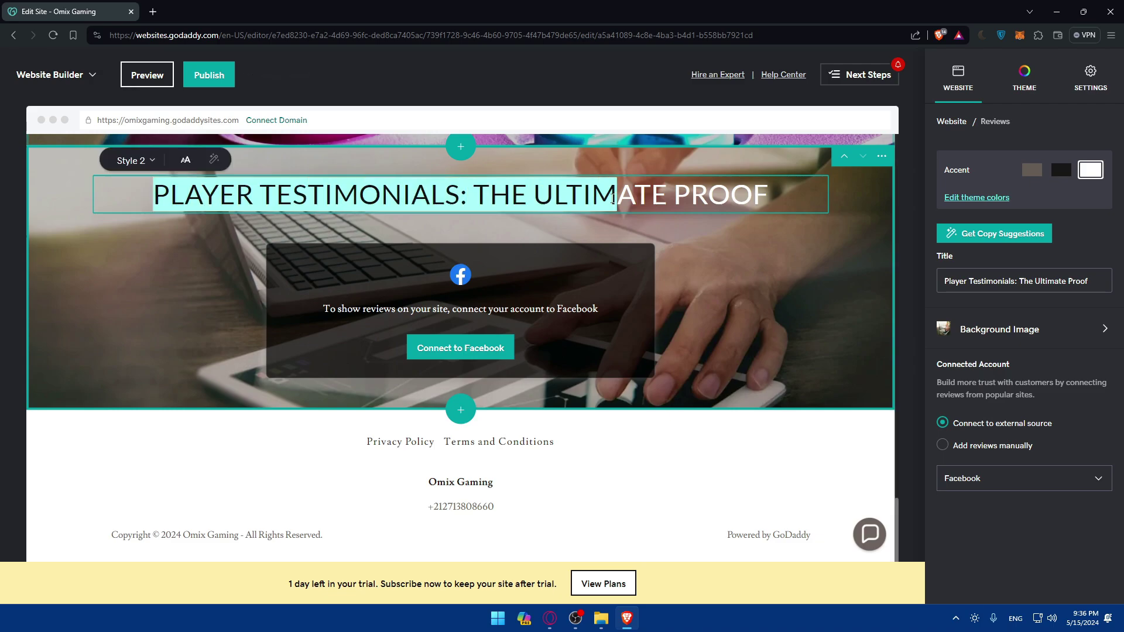
pyautogui.click(615, 197)
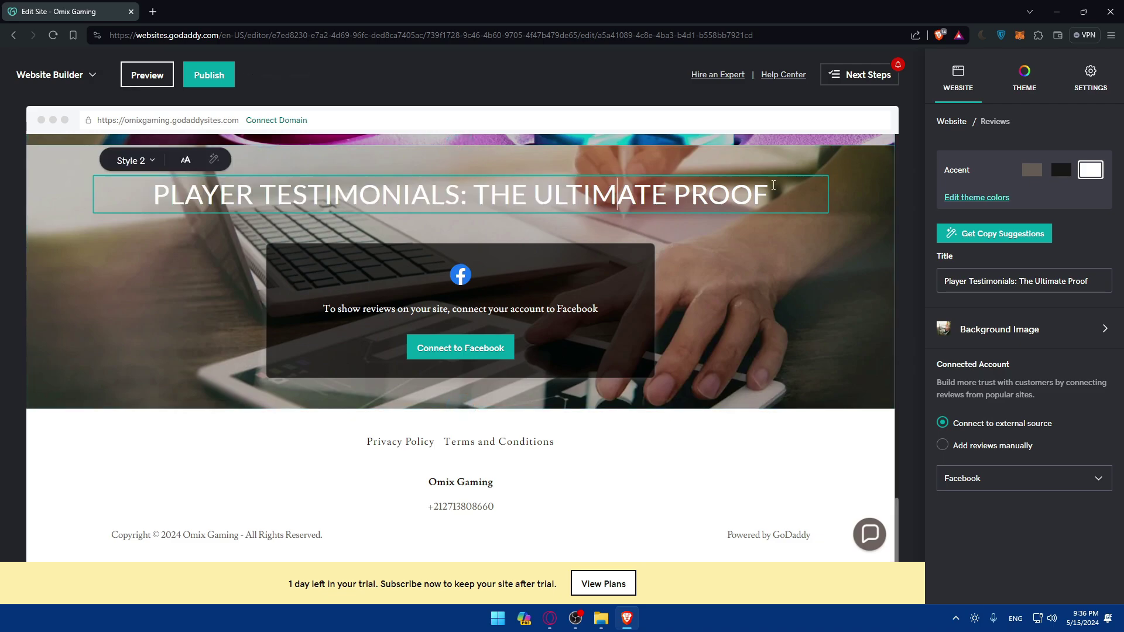
pyautogui.moveTo(772, 184); pyautogui.dragTo(155, 209)
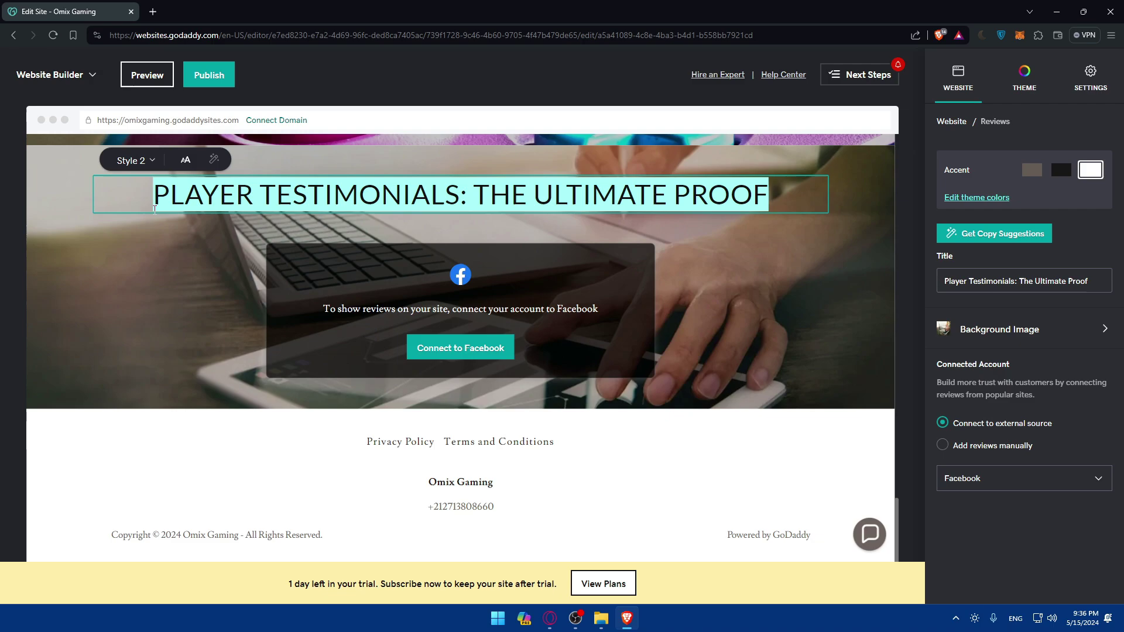
pyautogui.write('Reviews')
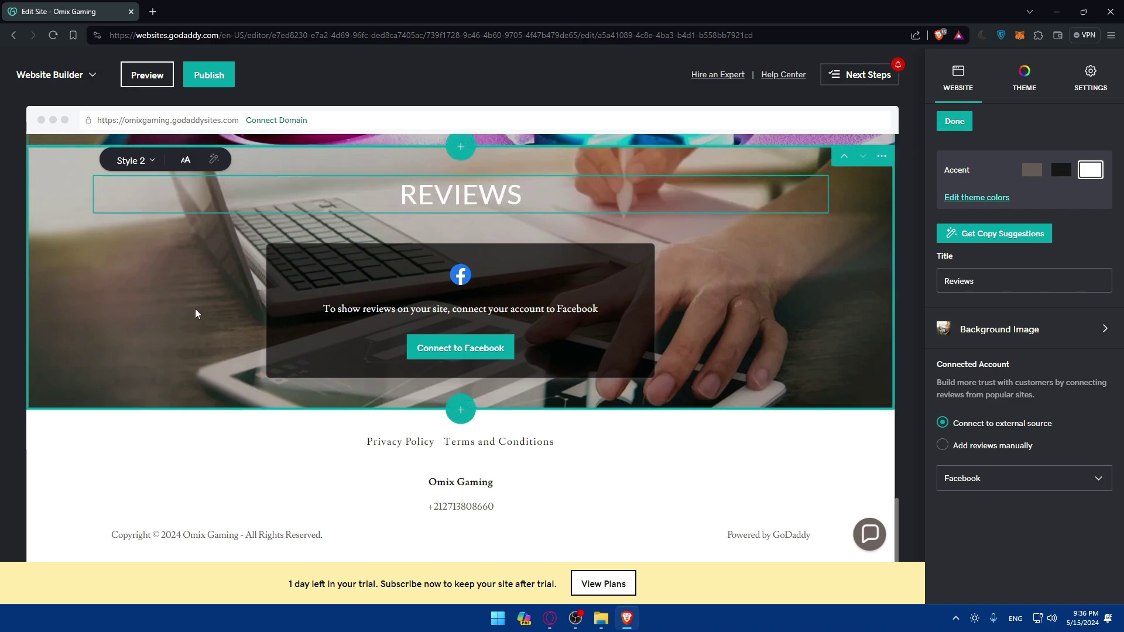
pyautogui.moveTo(323, 309); pyautogui.dragTo(600, 316)
pyautogui.click(589, 321)
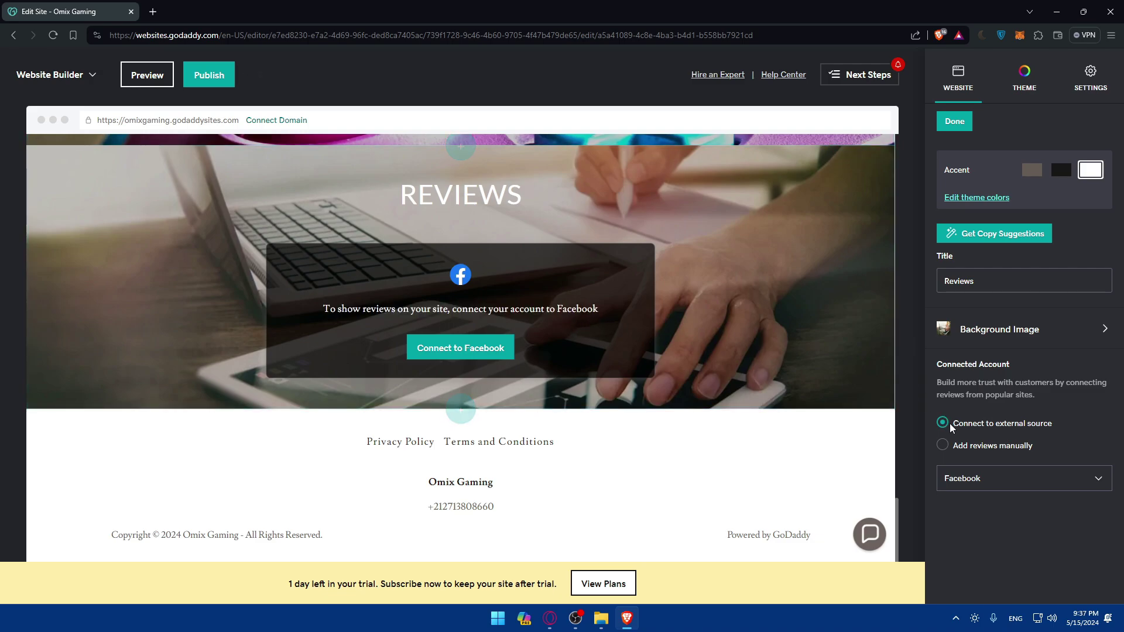
# Step: Set the external review source to Yotpo after trying Google My Business and Yelp
pyautogui.click(974, 482)
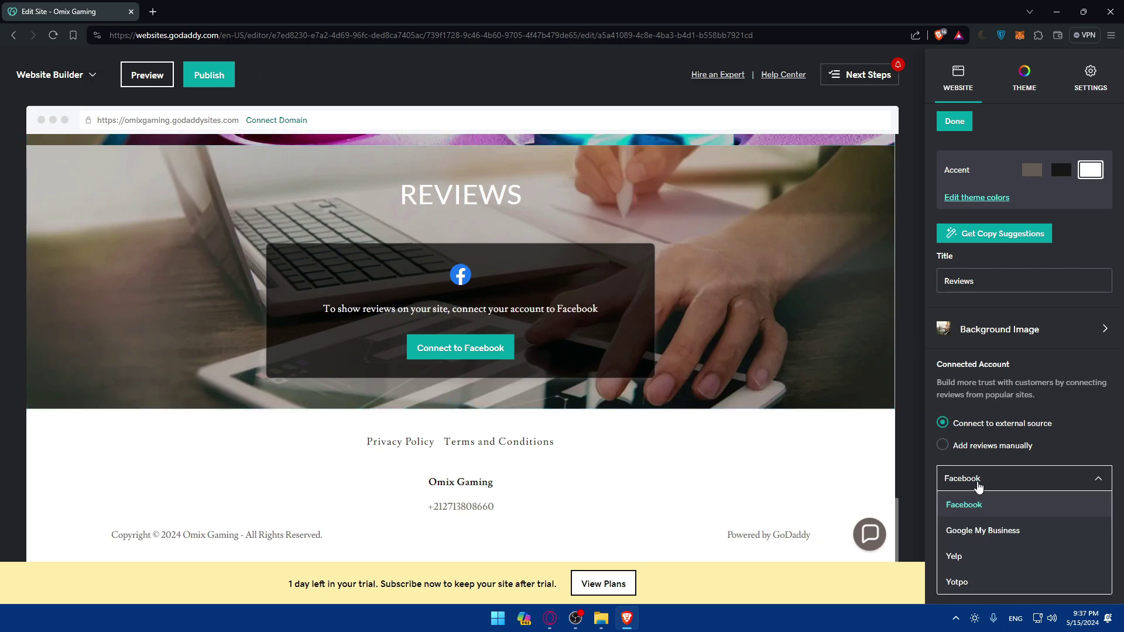
pyautogui.click(1010, 521)
pyautogui.click(1012, 478)
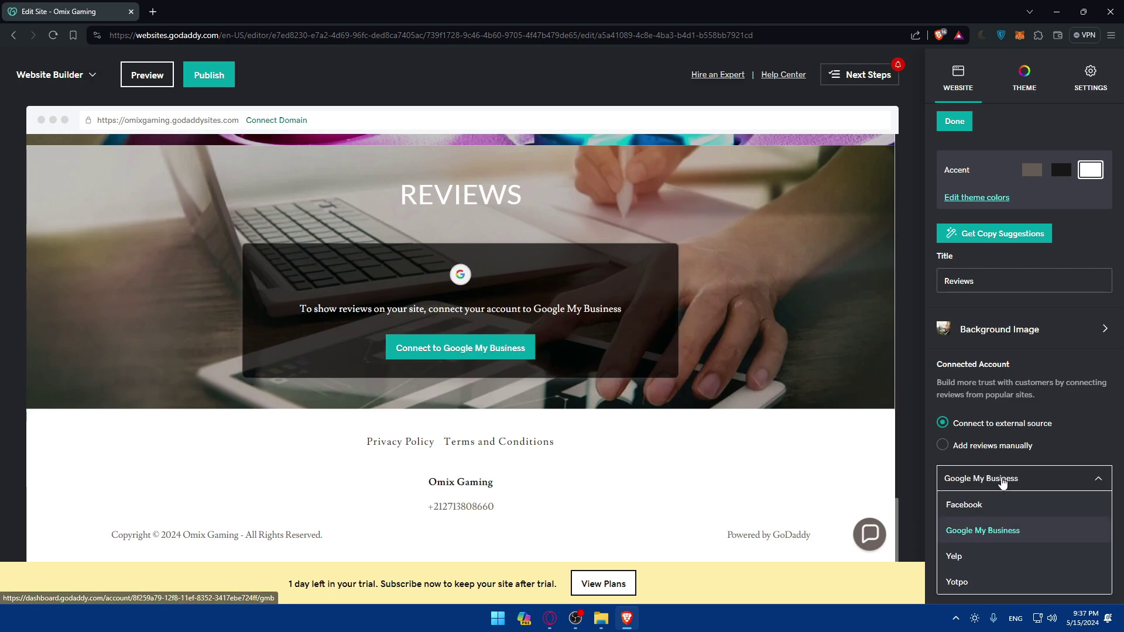
pyautogui.click(998, 558)
pyautogui.click(1004, 484)
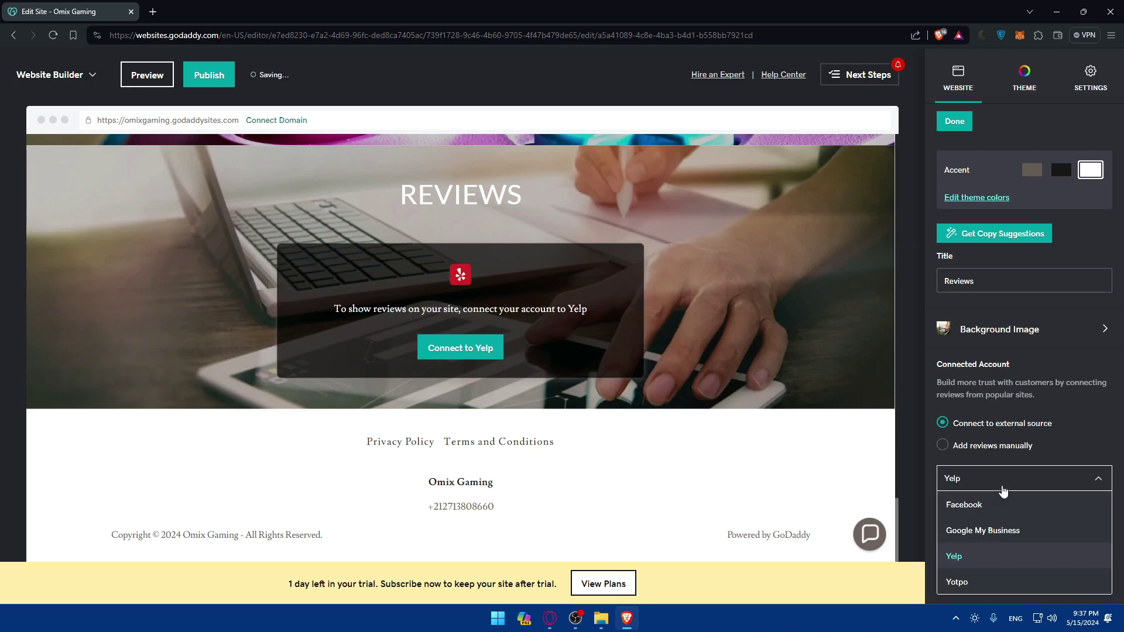
pyautogui.click(1002, 581)
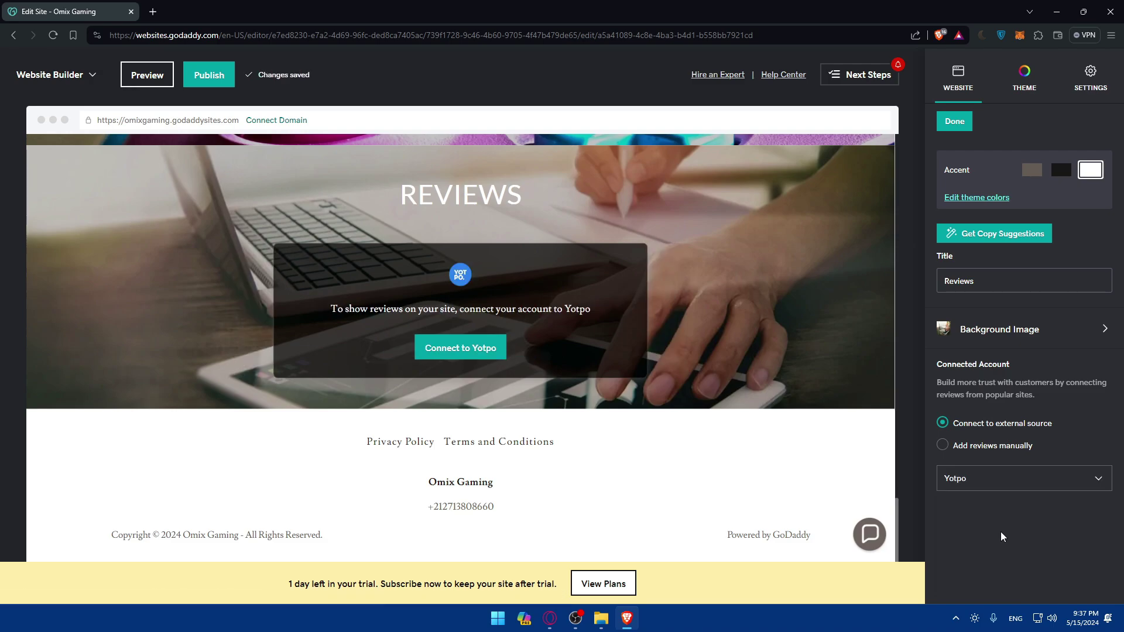
# Step: Switch to manually added reviews and title the first review 'Omix'
pyautogui.click(987, 452)
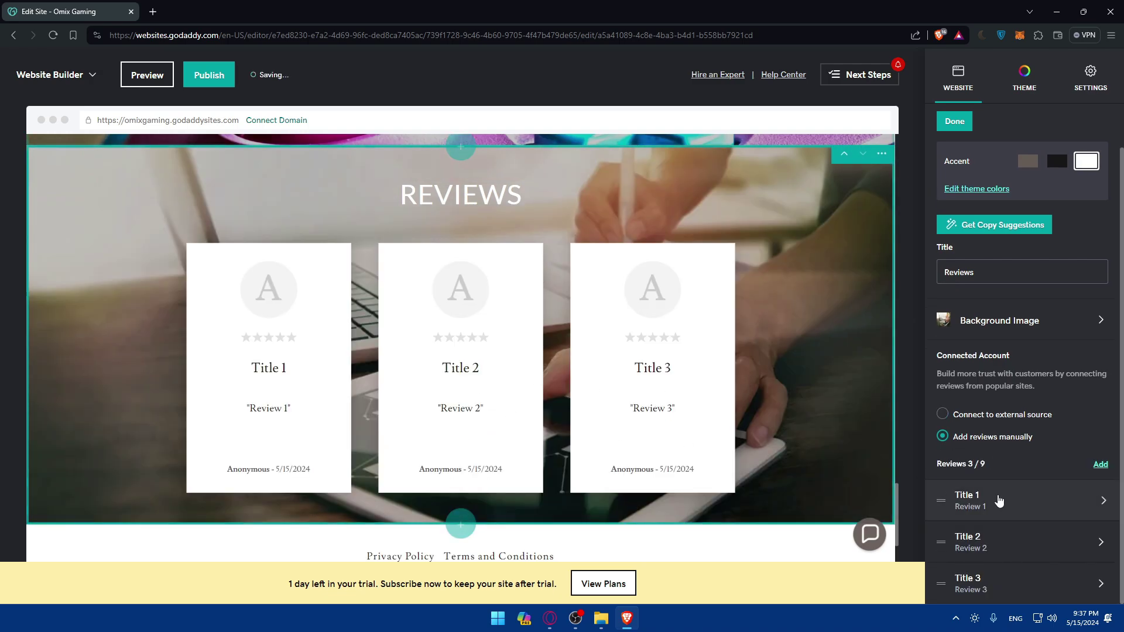
pyautogui.click(999, 501)
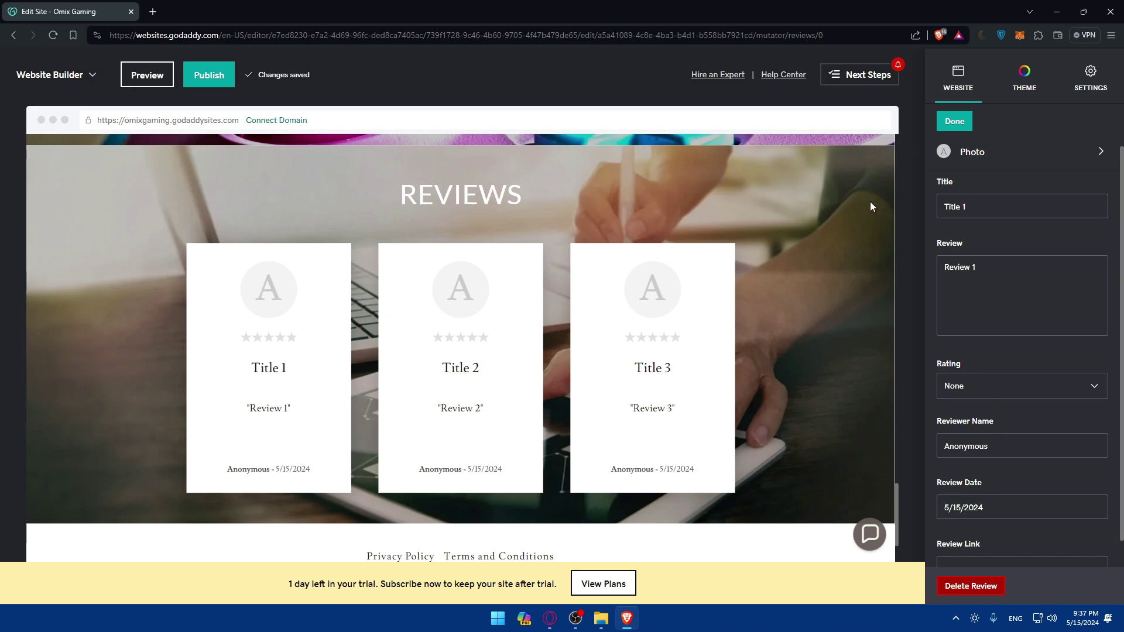
pyautogui.click(951, 218)
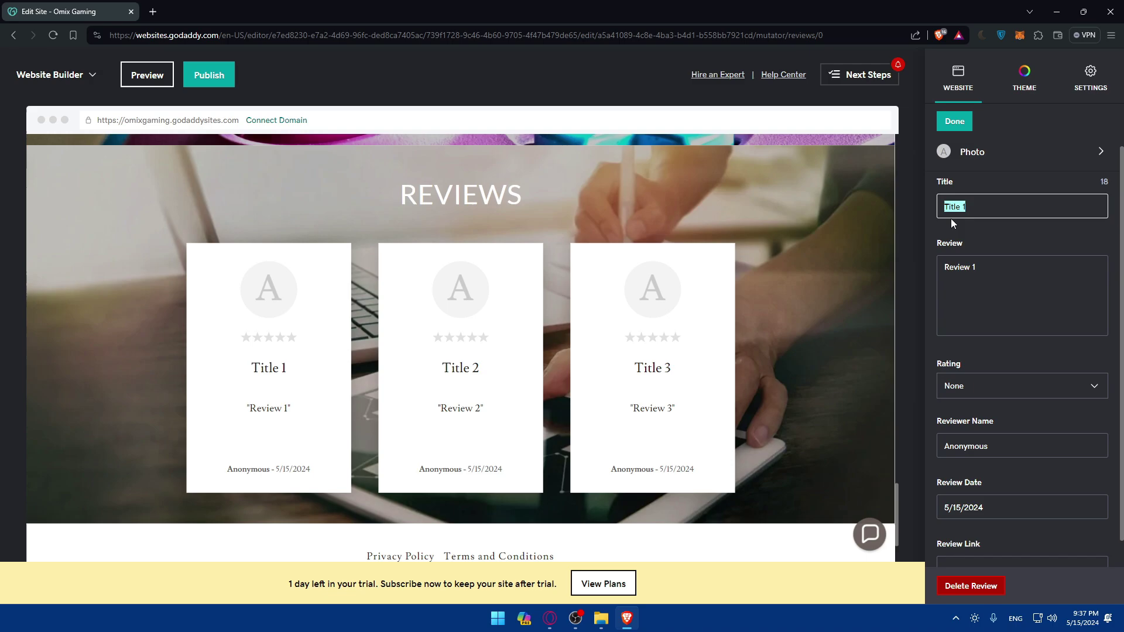
pyautogui.write('Omix')
# Step: Replace the first review's text with 'I love this product it is so great it helps me so much'
pyautogui.click(1001, 265)
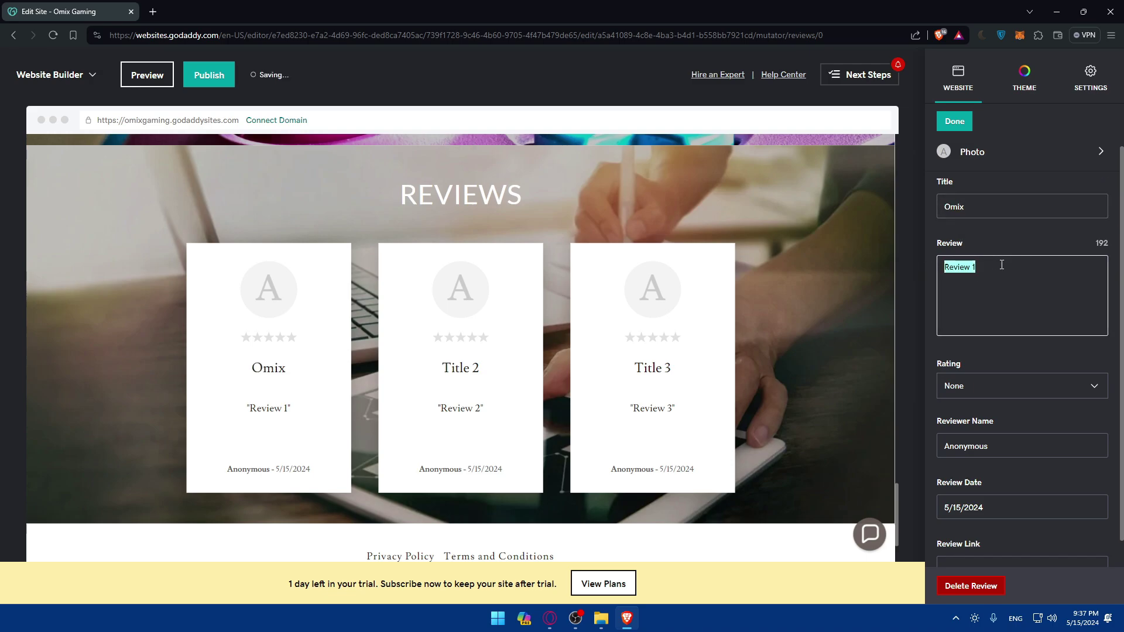
pyautogui.write('i have')
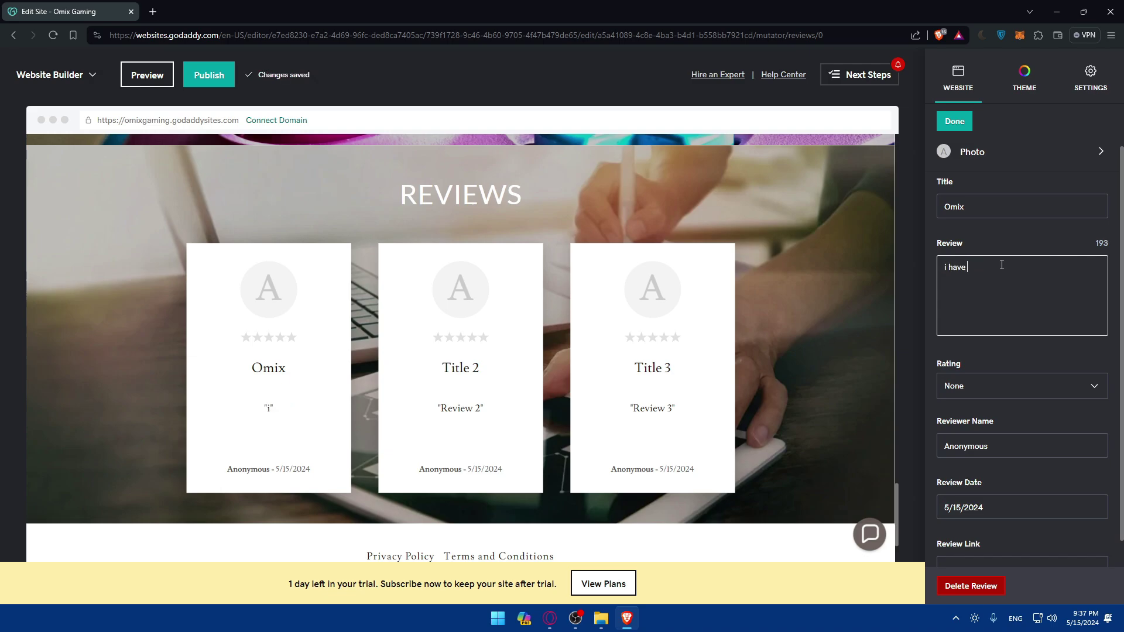
pyautogui.hotkey('ctrl', 'BackSpace')
pyautogui.write('I love this product')
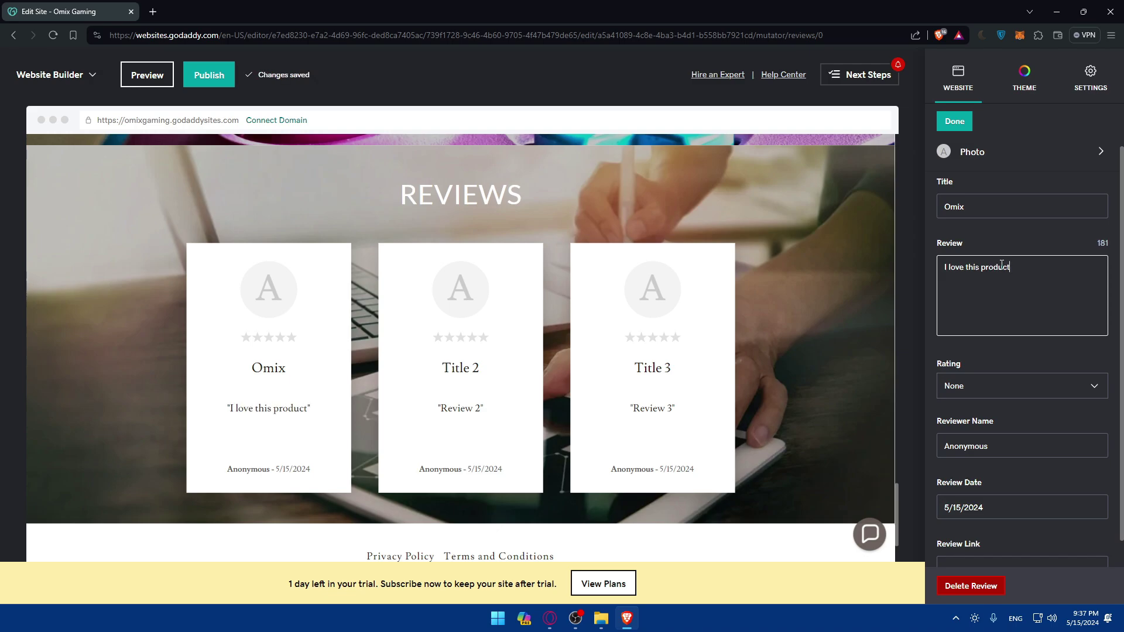
pyautogui.write(' it is so great')
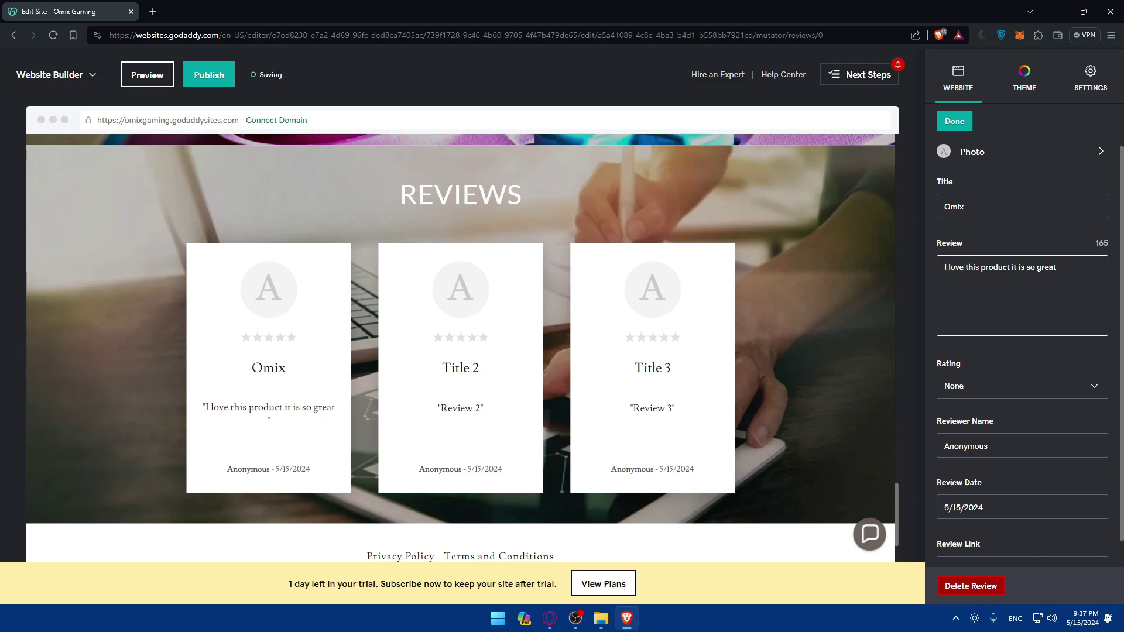
pyautogui.write(' it helps me so much')
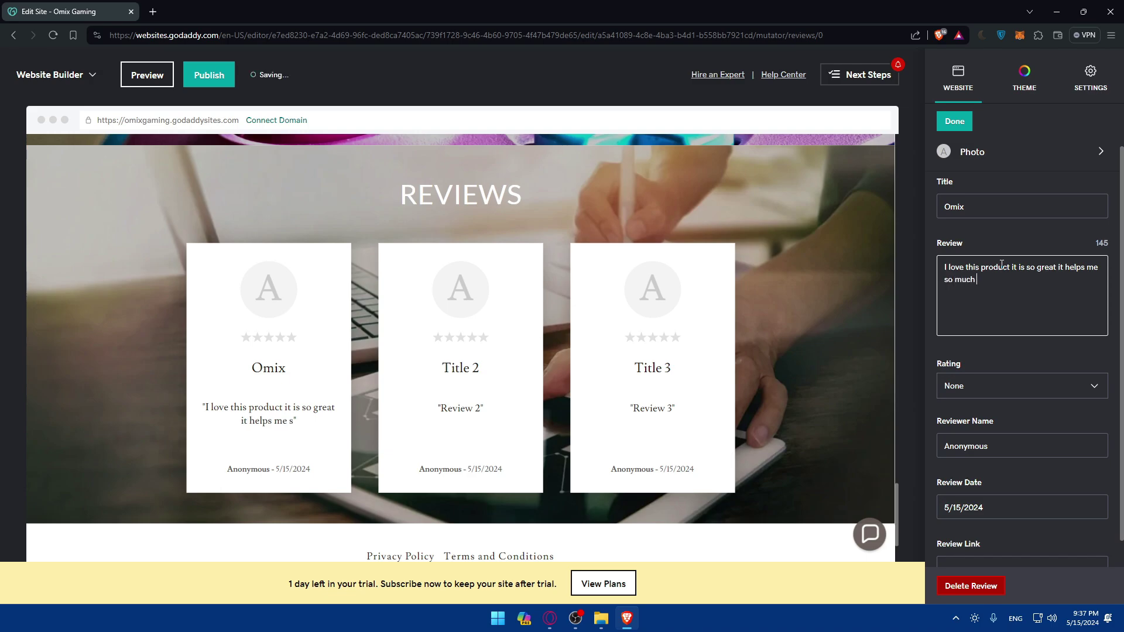
pyautogui.scroll(-1, 1002, 264)
pyautogui.scroll(2, 1001, 264)
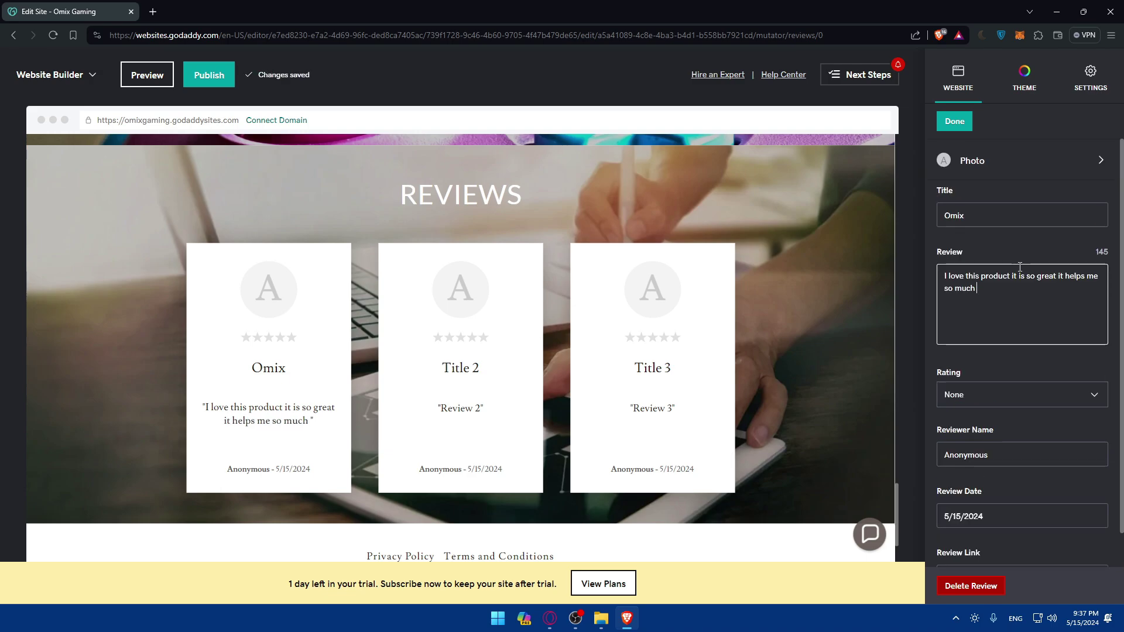
pyautogui.click(1033, 165)
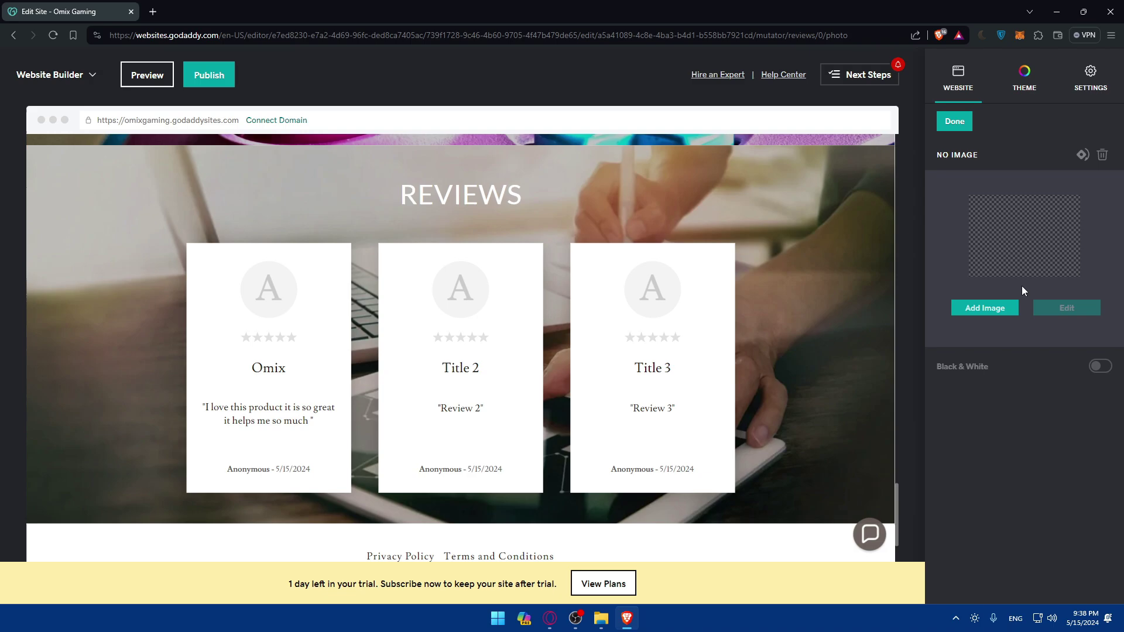
# Step: Insert the panda-in-a-tuxedo image as the Omix review photo and zoom it in slightly
pyautogui.click(955, 121)
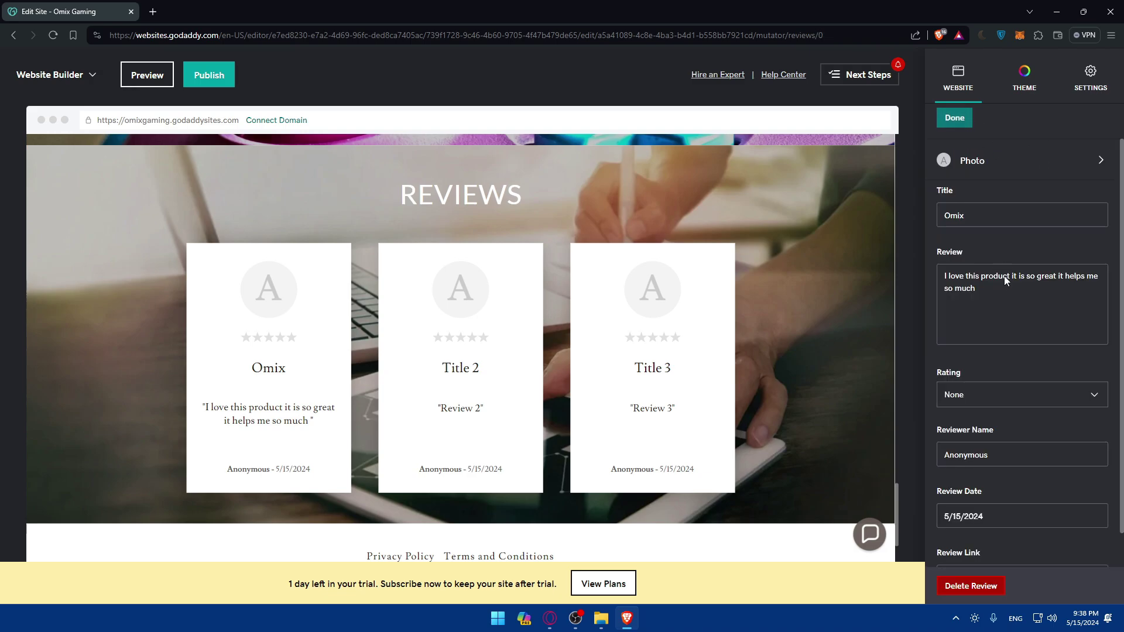
pyautogui.click(1007, 171)
pyautogui.click(976, 305)
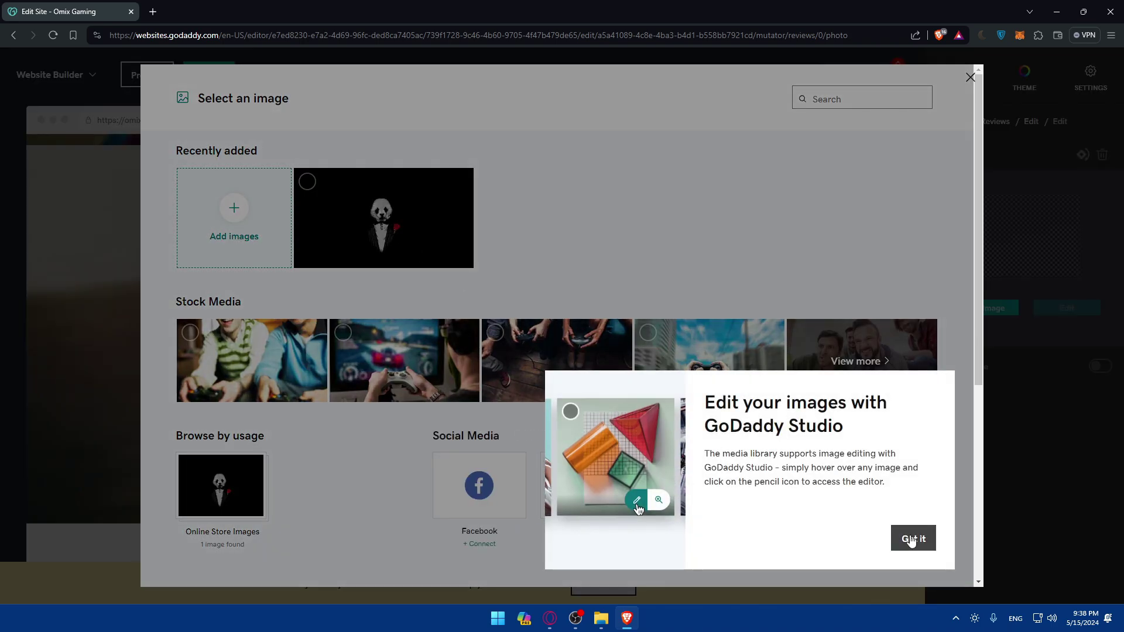
pyautogui.click(913, 537)
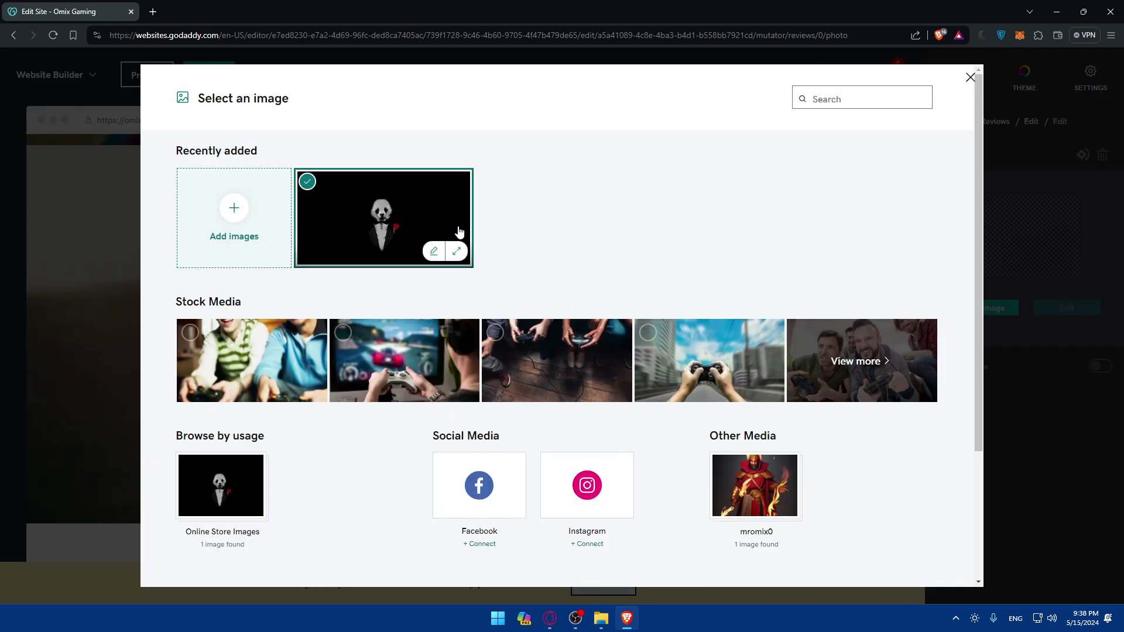
pyautogui.click(458, 232)
pyautogui.click(915, 562)
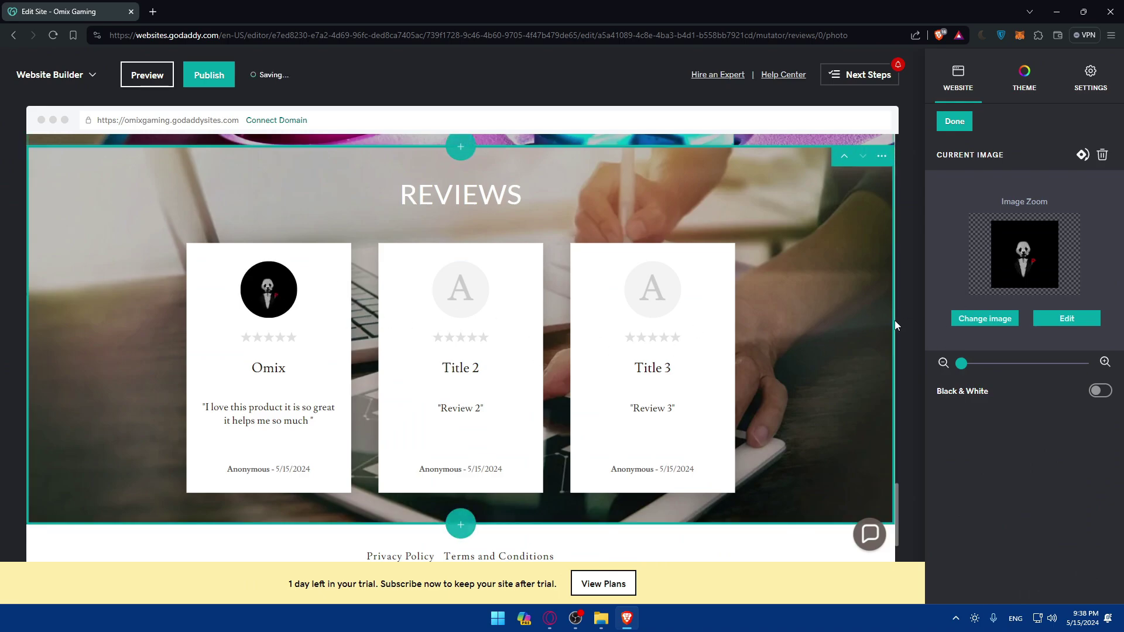
pyautogui.moveTo(987, 367)
pyautogui.mouseDown()
pyautogui.moveTo(1021, 364)
pyautogui.moveTo(979, 366)
pyautogui.mouseUp()
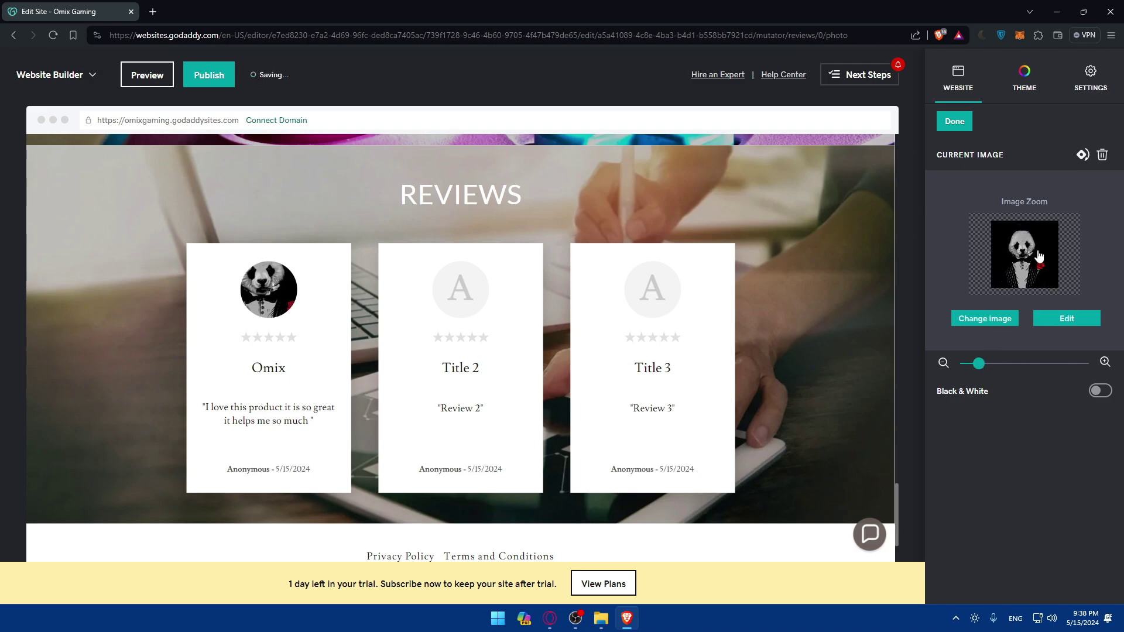
pyautogui.click(952, 123)
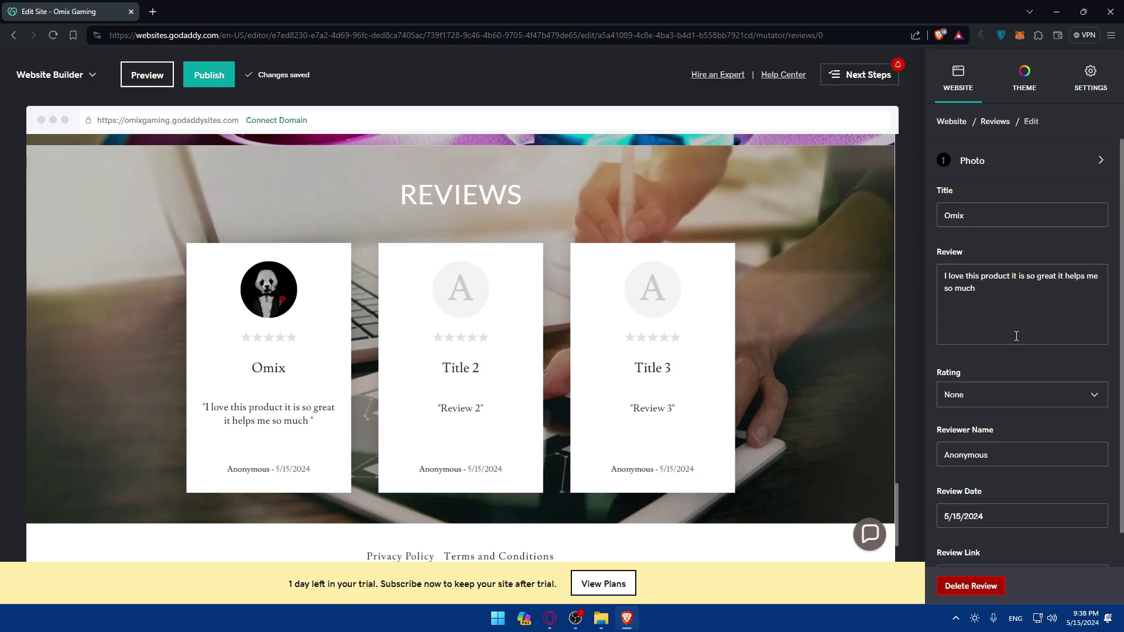
# Step: Give the review a 5-star rating and set the reviewer name to Omix
pyautogui.scroll(-1, 1000, 364)
pyautogui.click(1000, 364)
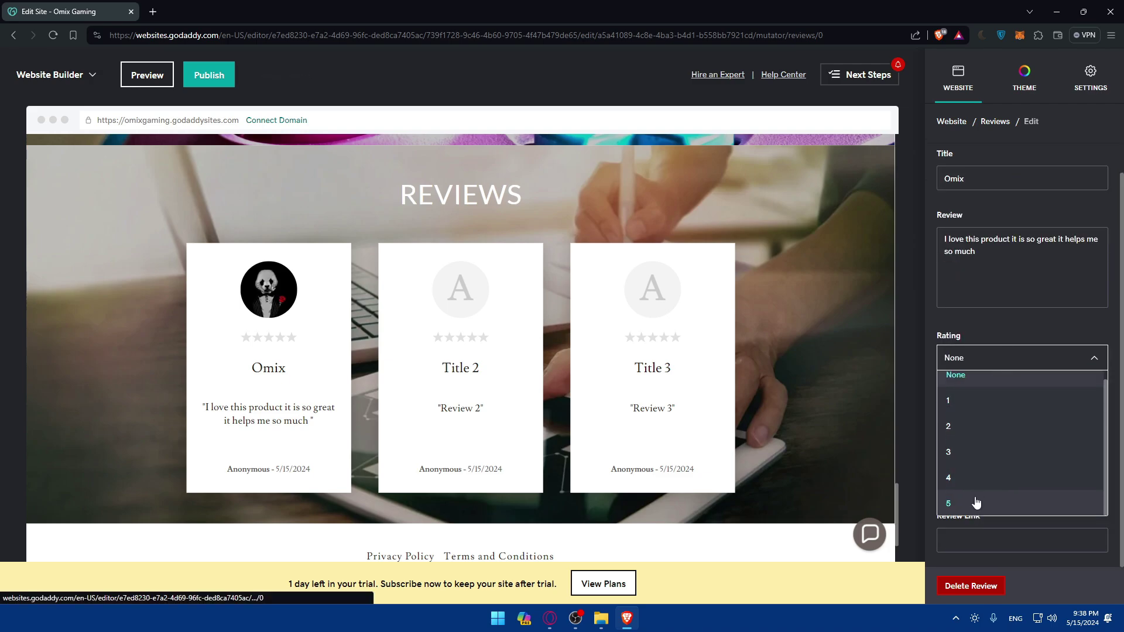
pyautogui.click(975, 502)
pyautogui.click(991, 363)
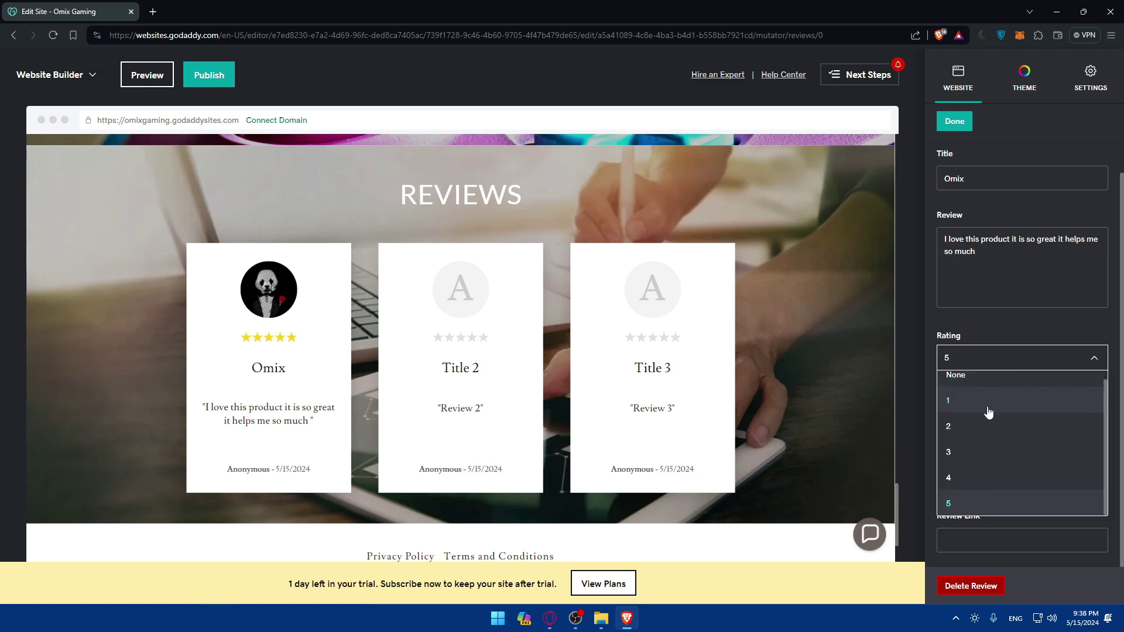
pyautogui.click(993, 475)
pyautogui.click(977, 358)
pyautogui.click(976, 502)
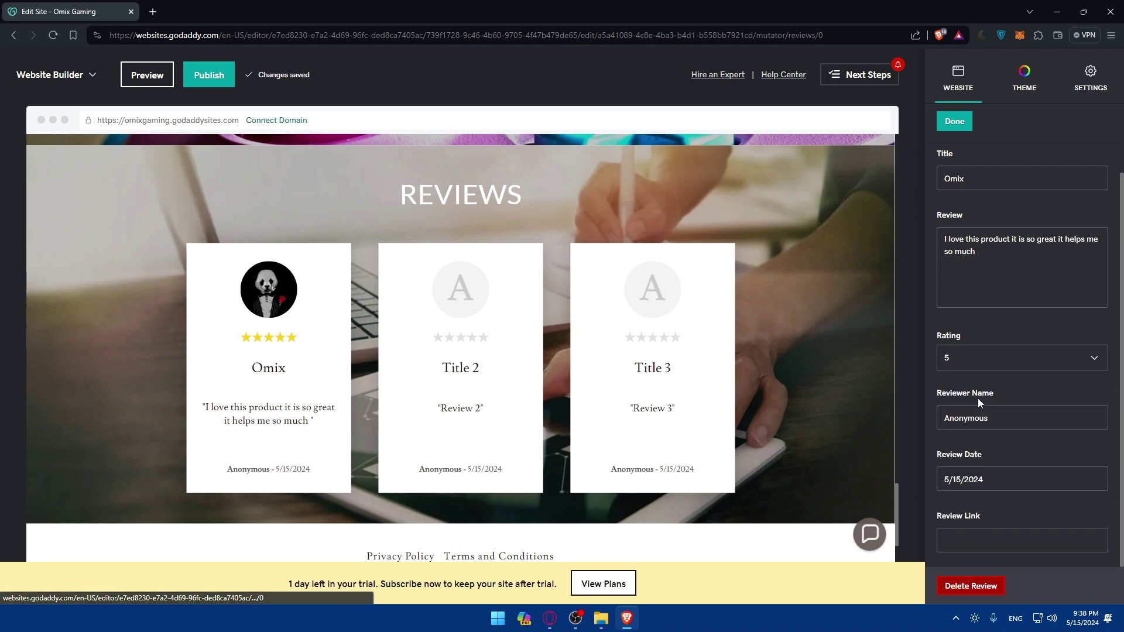
pyautogui.doubleClick(975, 418)
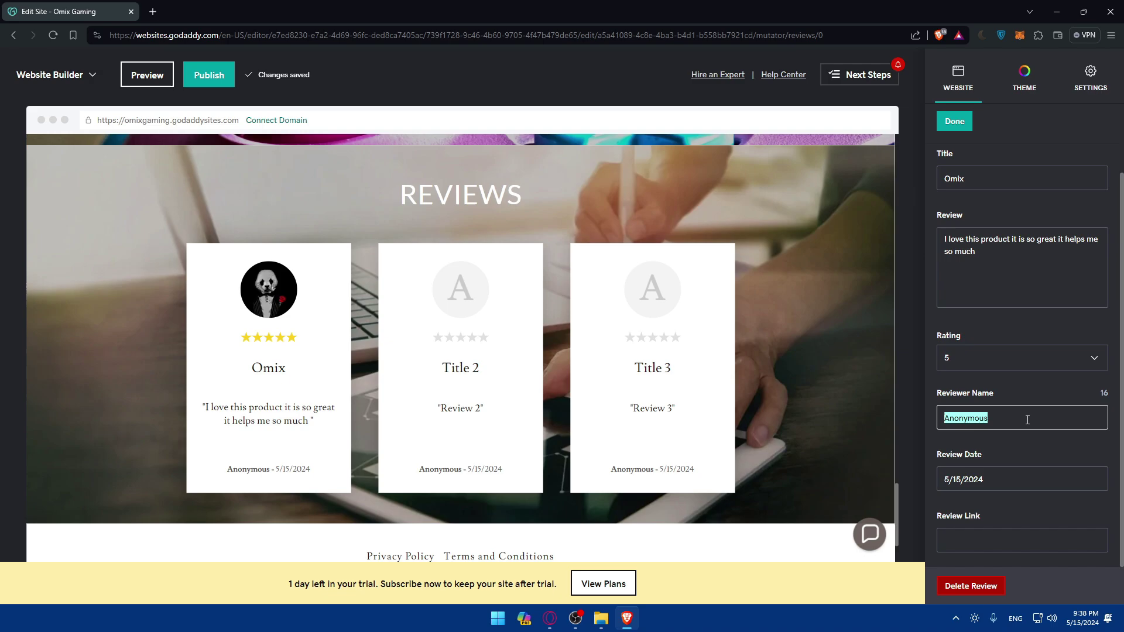
pyautogui.write('Omix')
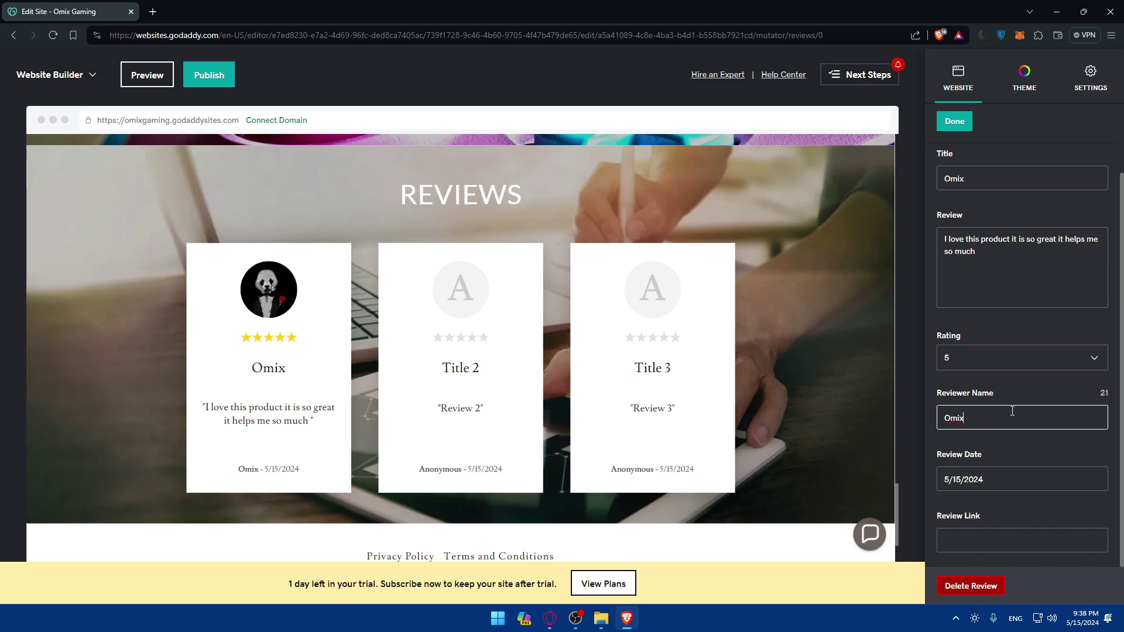
# Step: Clear the review's Title field
pyautogui.scroll(1, 1011, 411)
pyautogui.doubleClick(953, 215)
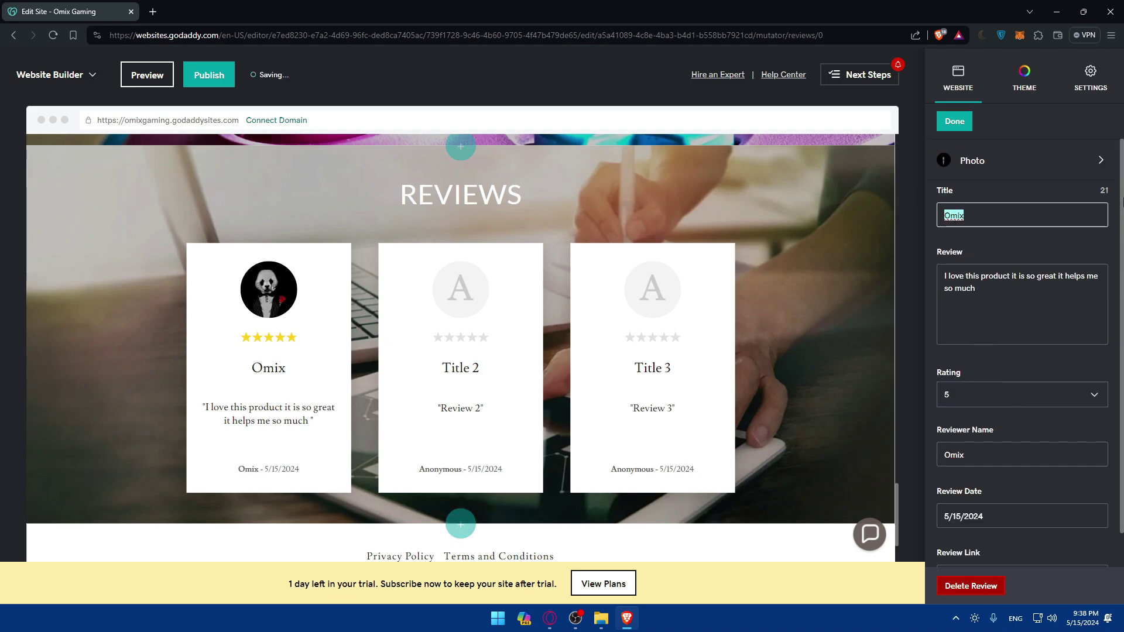
pyautogui.write('Tets')
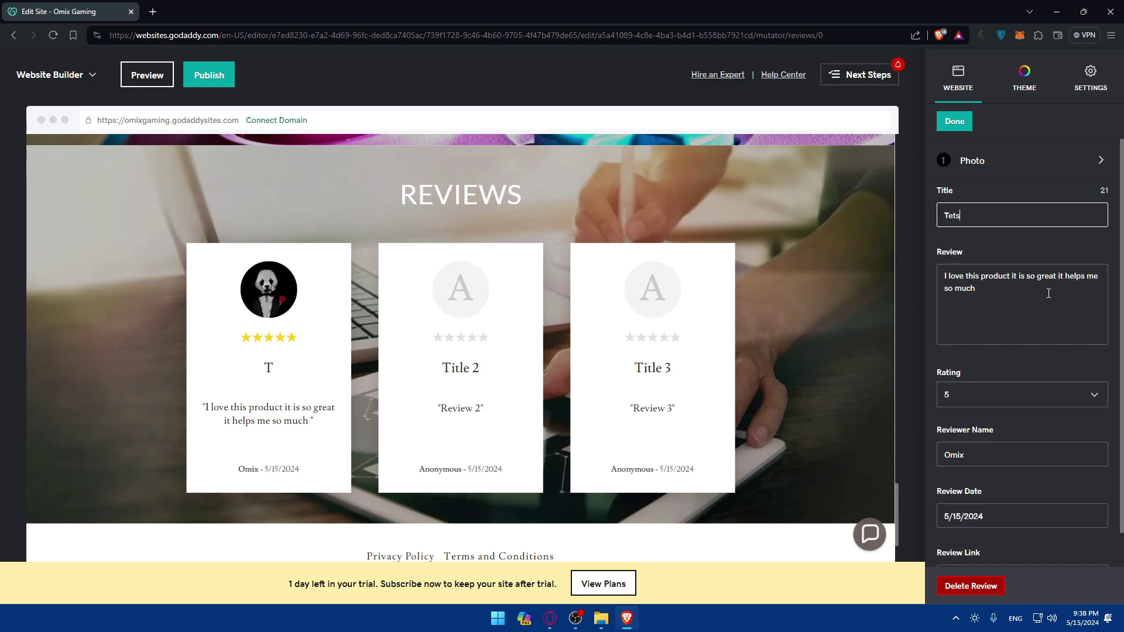
pyautogui.press('BackSpace')
pyautogui.press('F12')
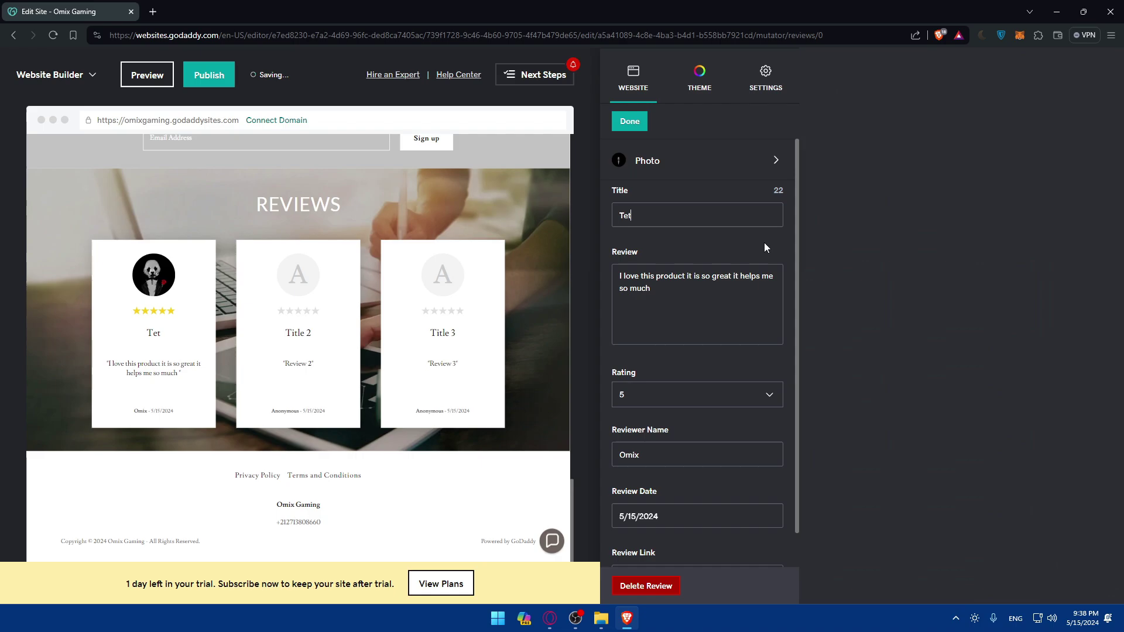
pyautogui.press('BackSpace')
pyautogui.press('BackSpace')
pyautogui.press('BackSpace')
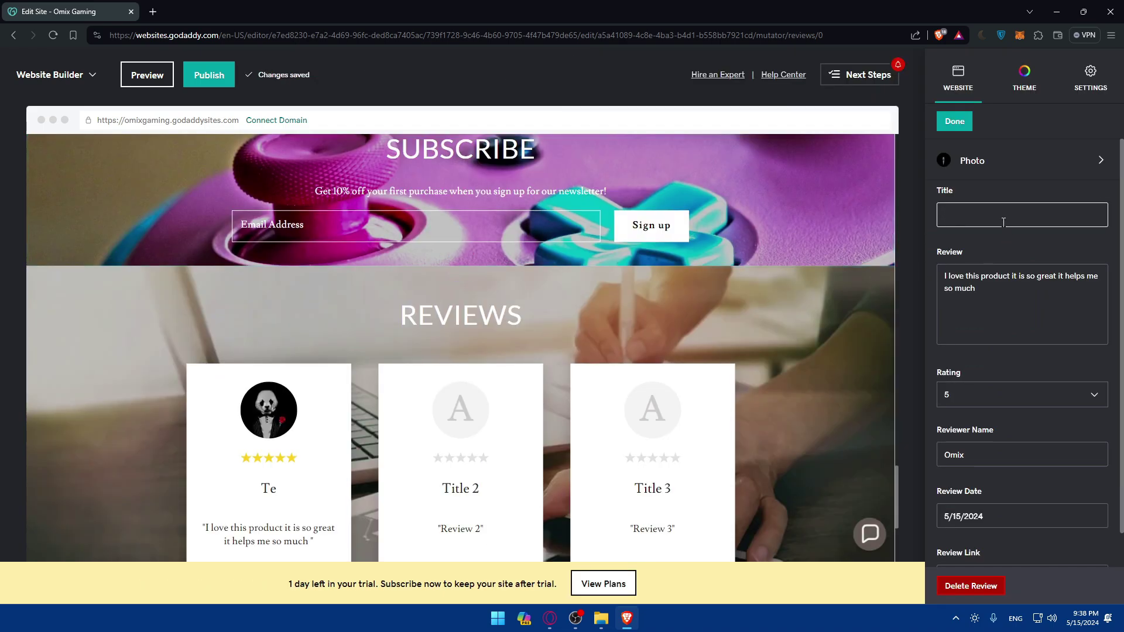
# Step: Change the review date to 5/5/2024
pyautogui.scroll(-3, 786, 287)
pyautogui.scroll(2, 558, 324)
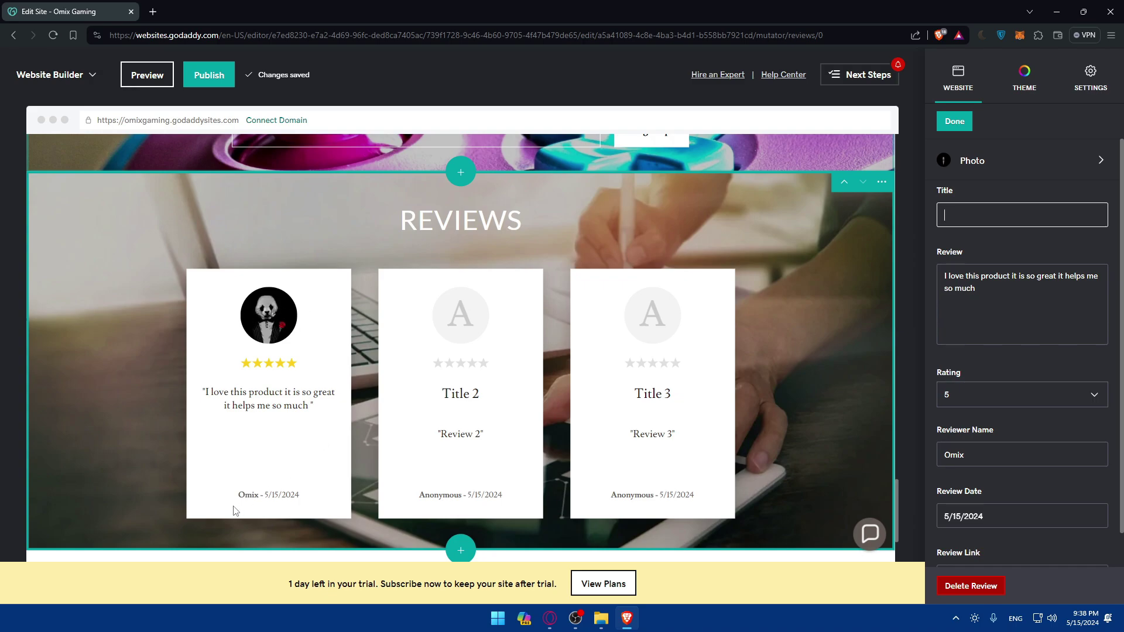
pyautogui.scroll(-1, 996, 336)
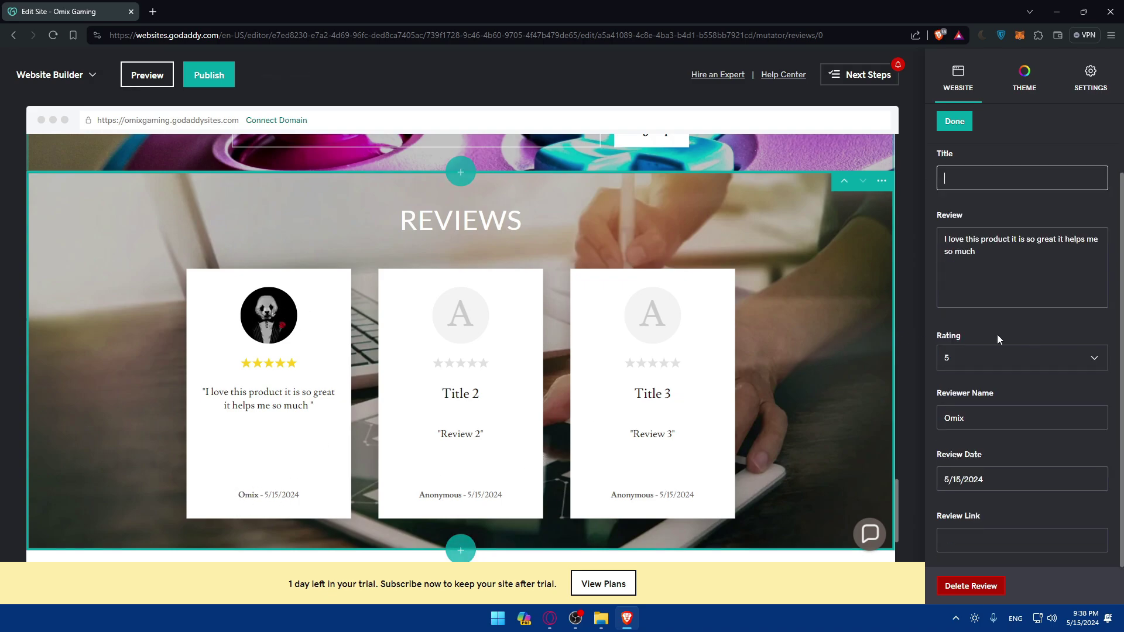
pyautogui.tripleClick(996, 479)
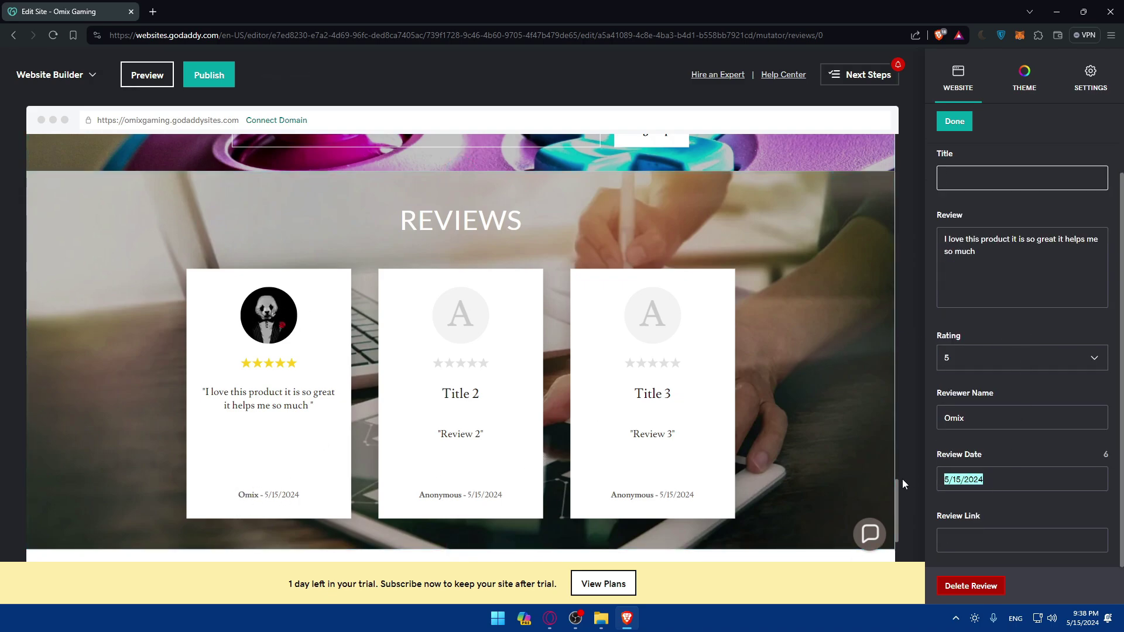
pyautogui.click(997, 478)
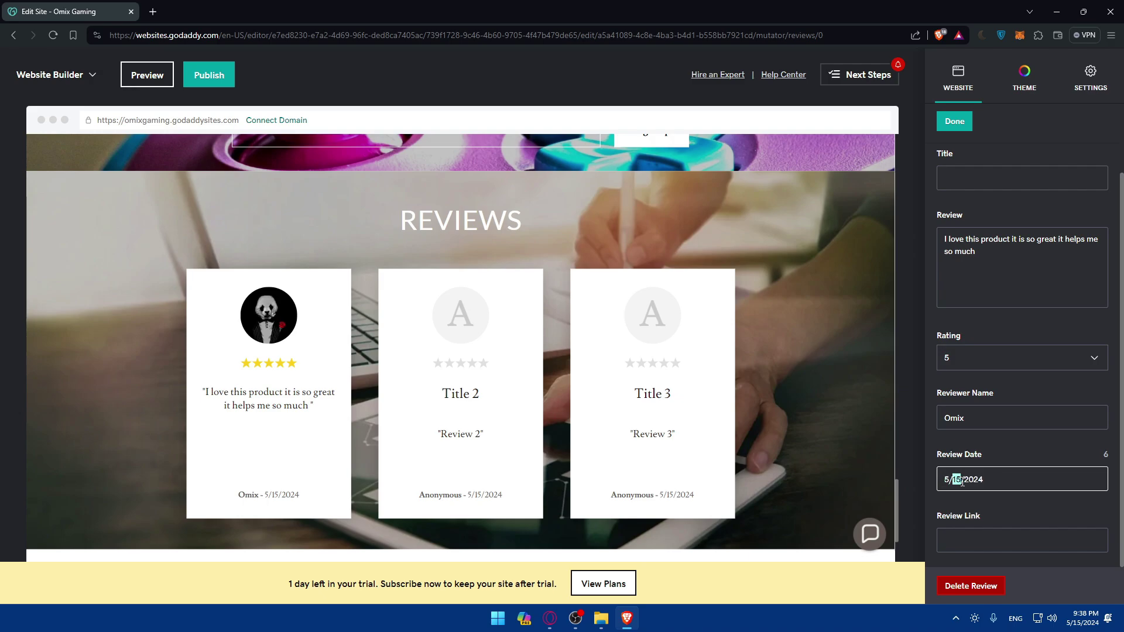
pyautogui.write('5')
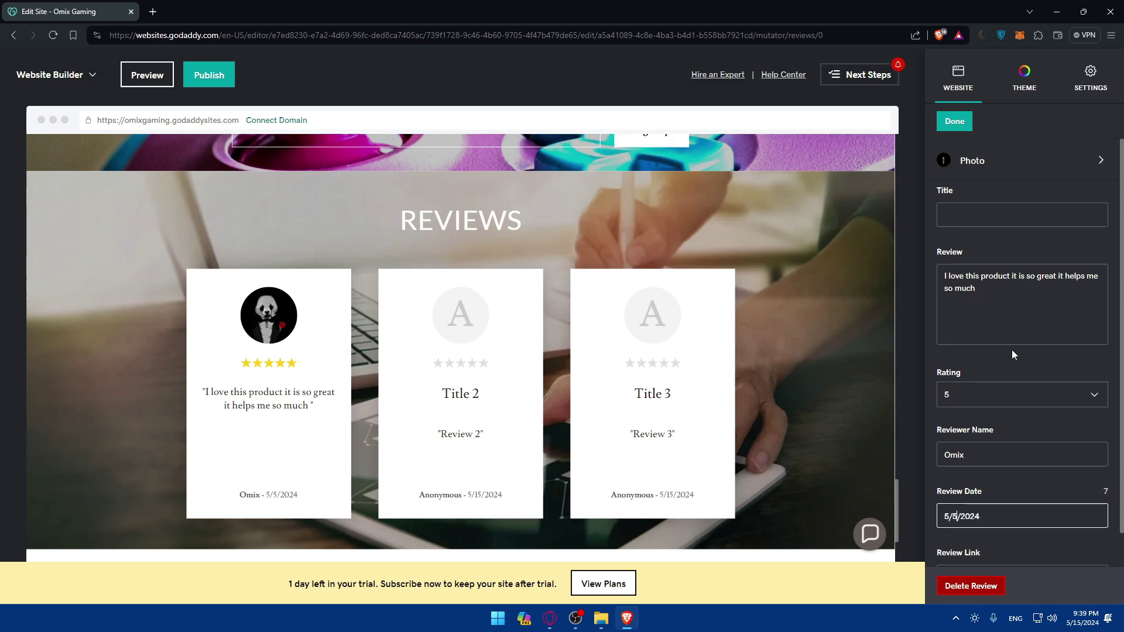
pyautogui.click(958, 130)
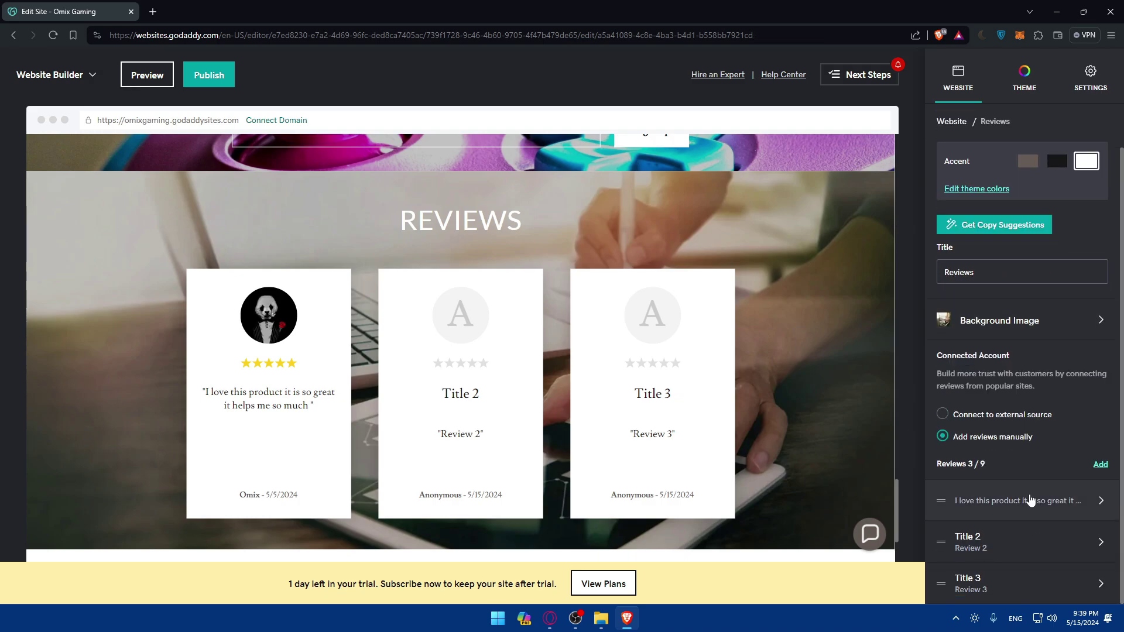
# Step: Switch the Reviews section back to the external Yotpo source and bring up its Background Image settings
pyautogui.moveTo(986, 466); pyautogui.dragTo(978, 465)
pyautogui.click(993, 460)
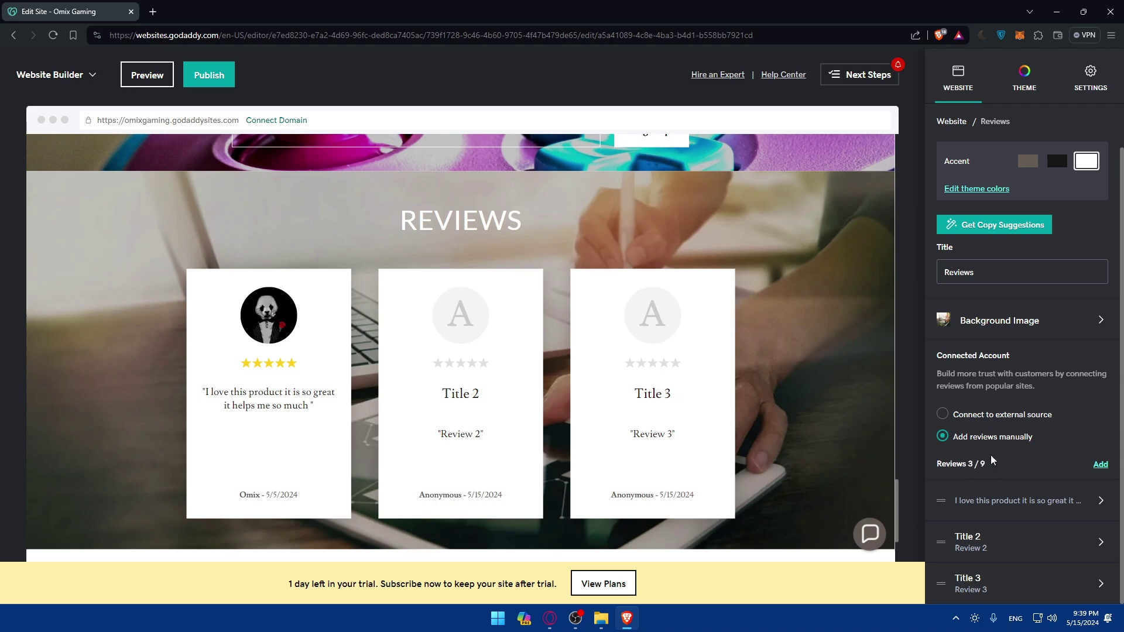
pyautogui.click(967, 423)
pyautogui.click(1019, 490)
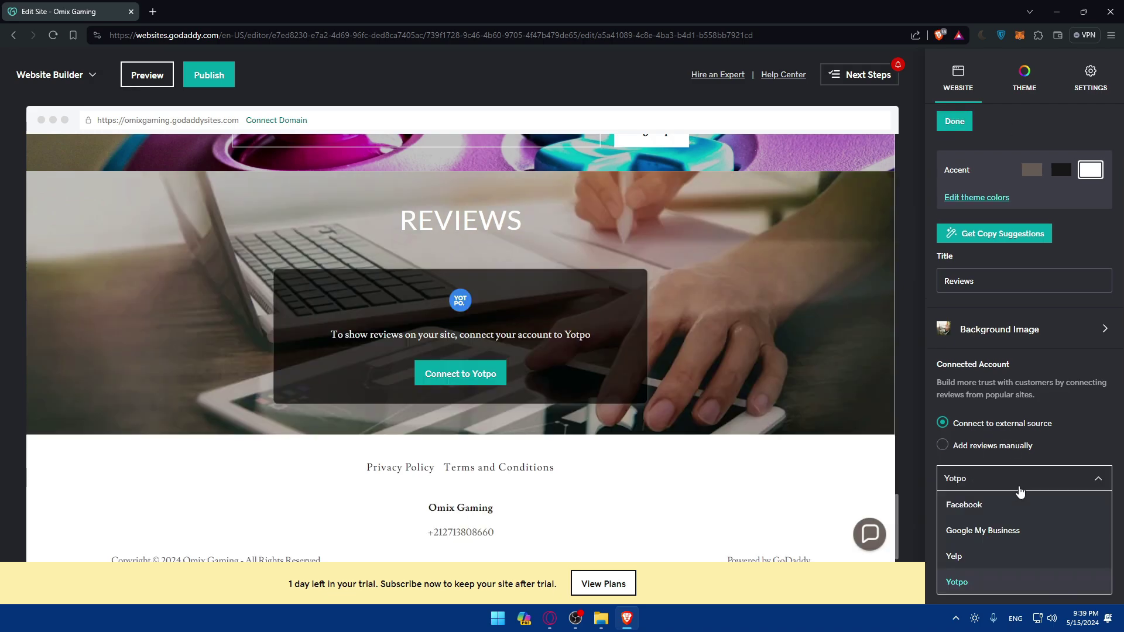
pyautogui.click(1073, 408)
pyautogui.click(1056, 330)
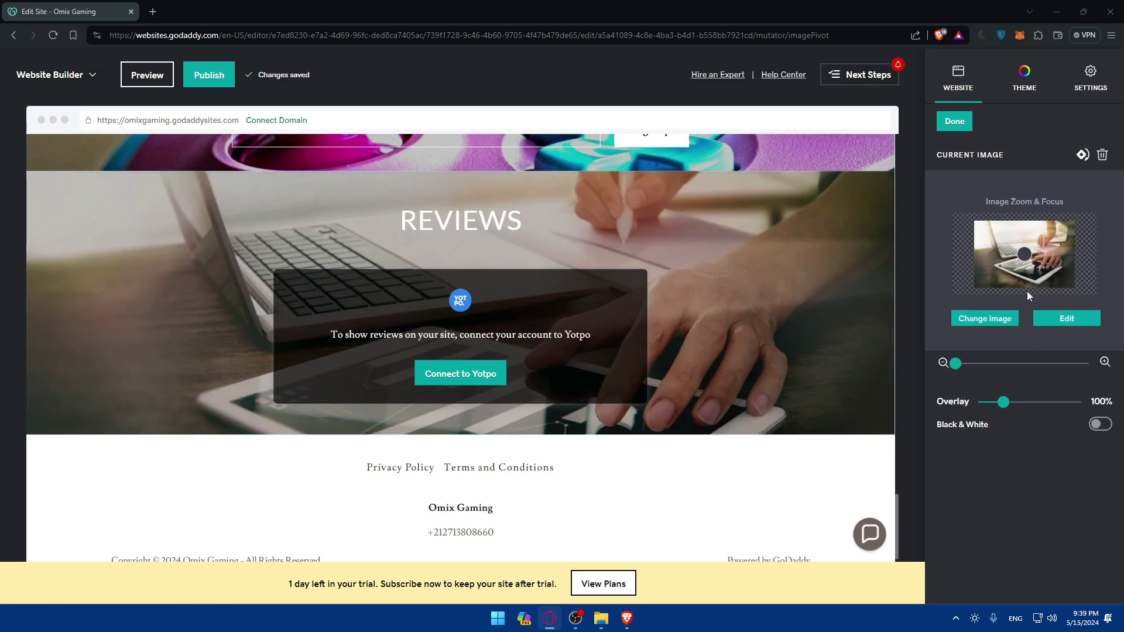
# Step: Upload 'wallpaperflare.com_wallpaper (3).jpg' and set it as the Reviews section background
pyautogui.click(1006, 318)
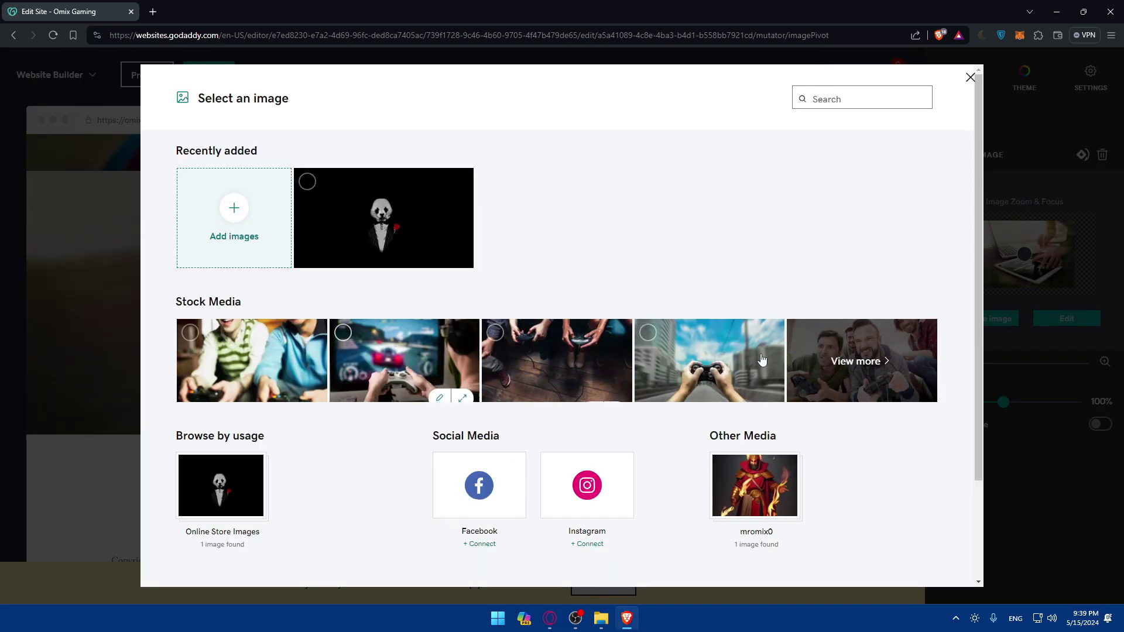
pyautogui.scroll(-2, 591, 359)
pyautogui.scroll(2, 585, 359)
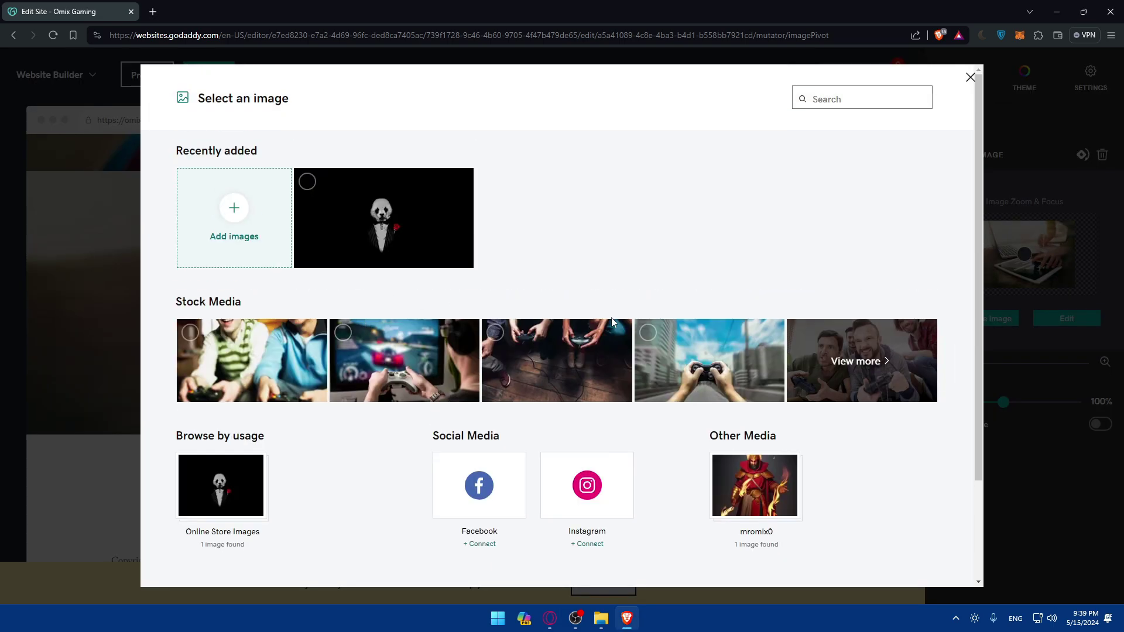
pyautogui.click(247, 218)
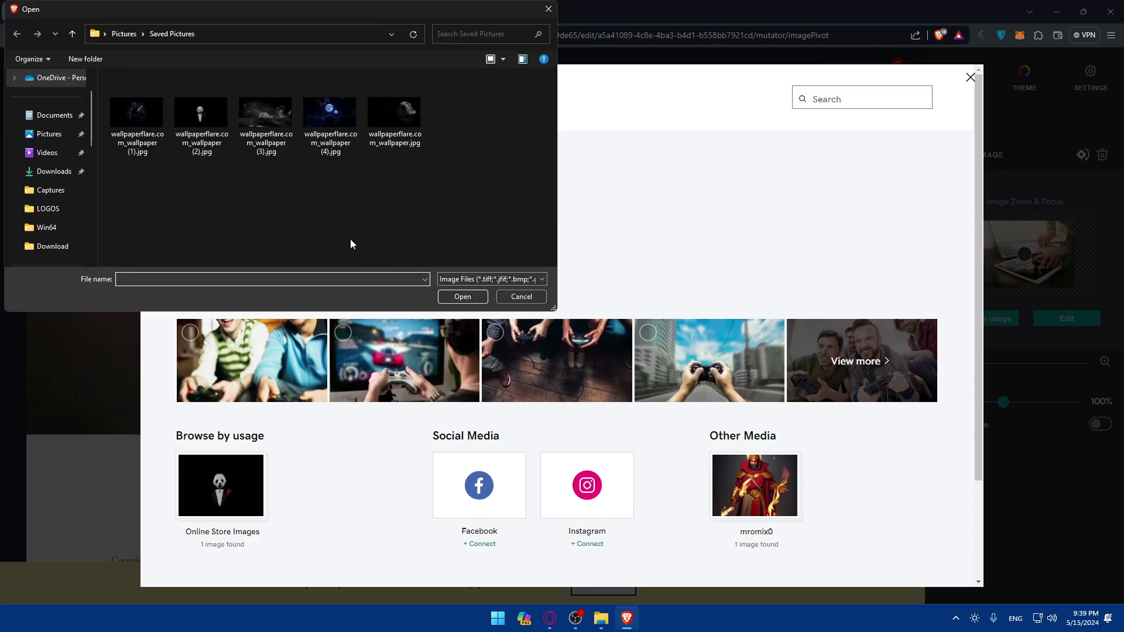
pyautogui.doubleClick(276, 120)
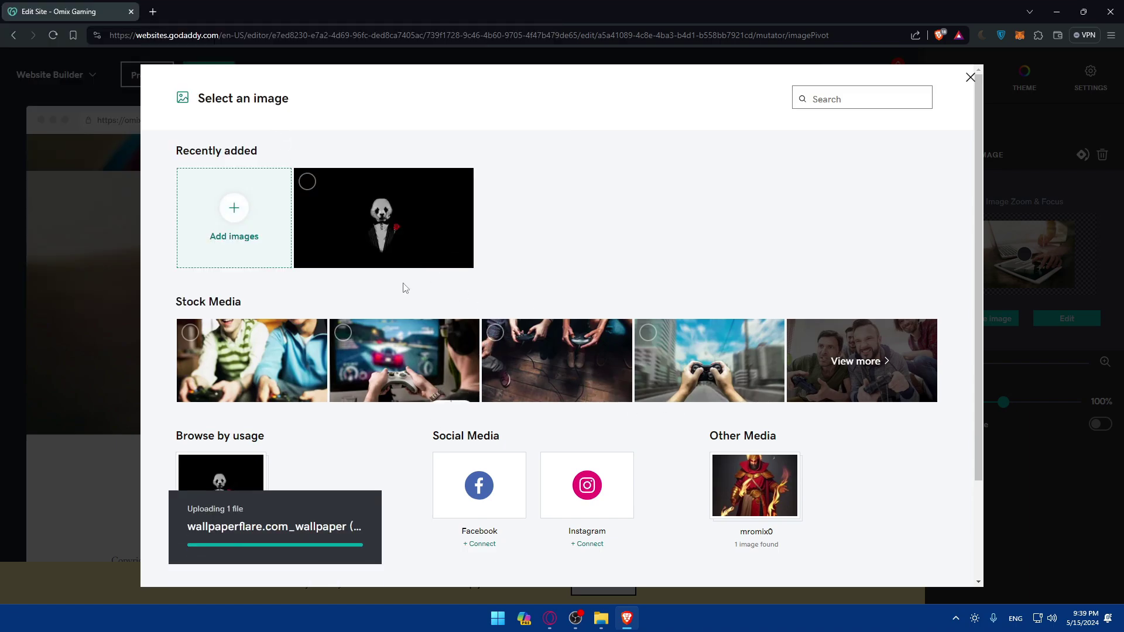
pyautogui.moveTo(455, 253)
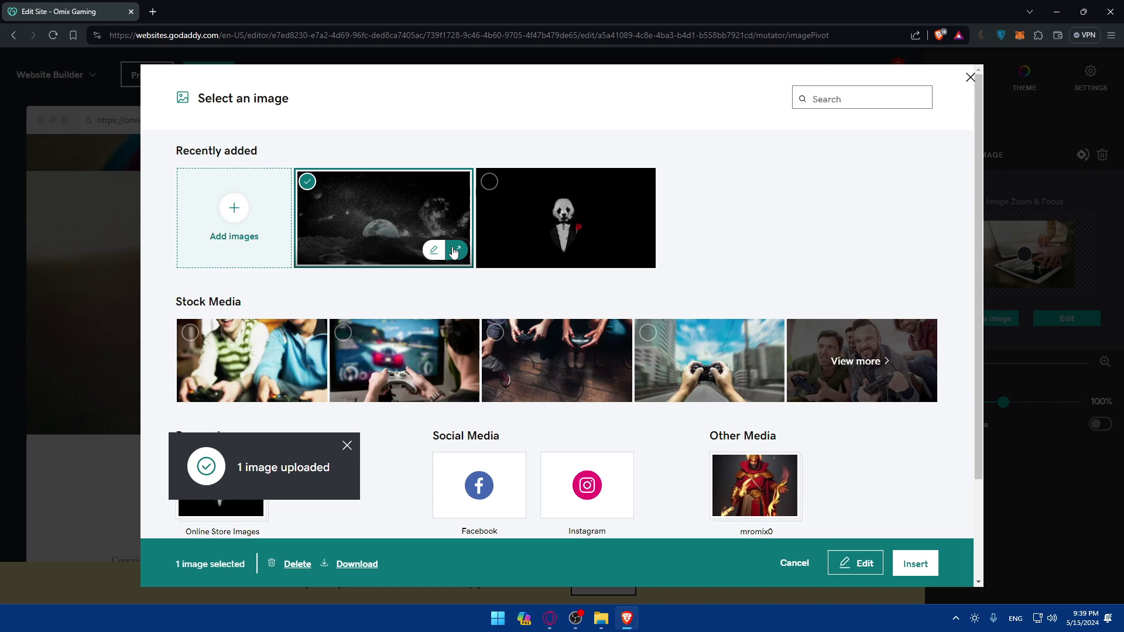
pyautogui.click(910, 565)
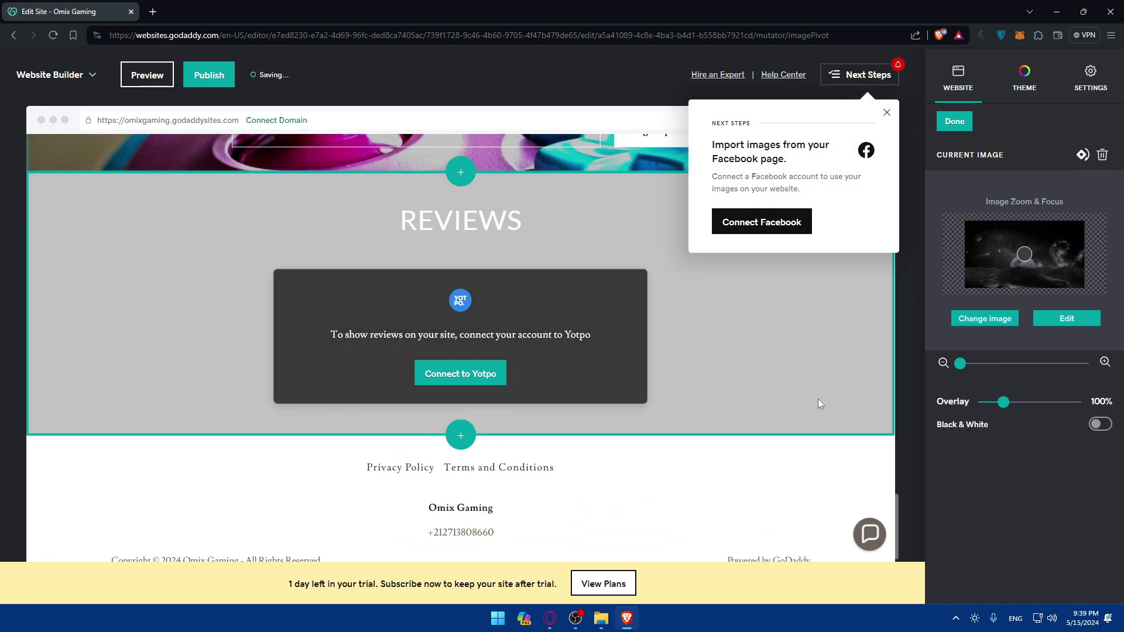
# Step: Switch the Reviews section to manually added reviews
pyautogui.click(644, 462)
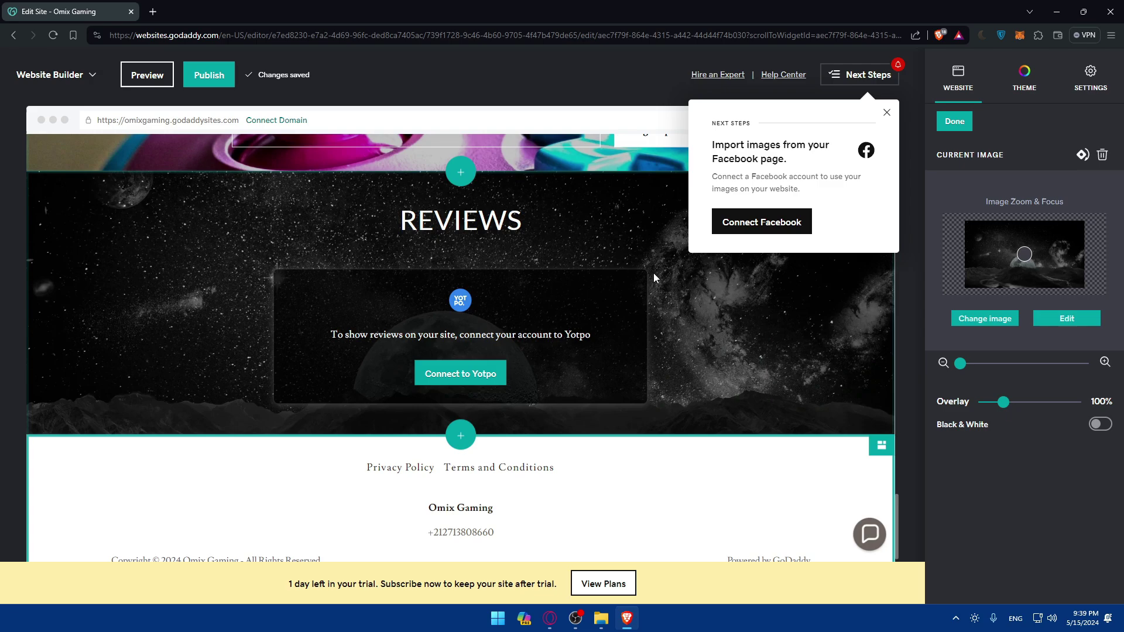
pyautogui.scroll(-2, 1048, 400)
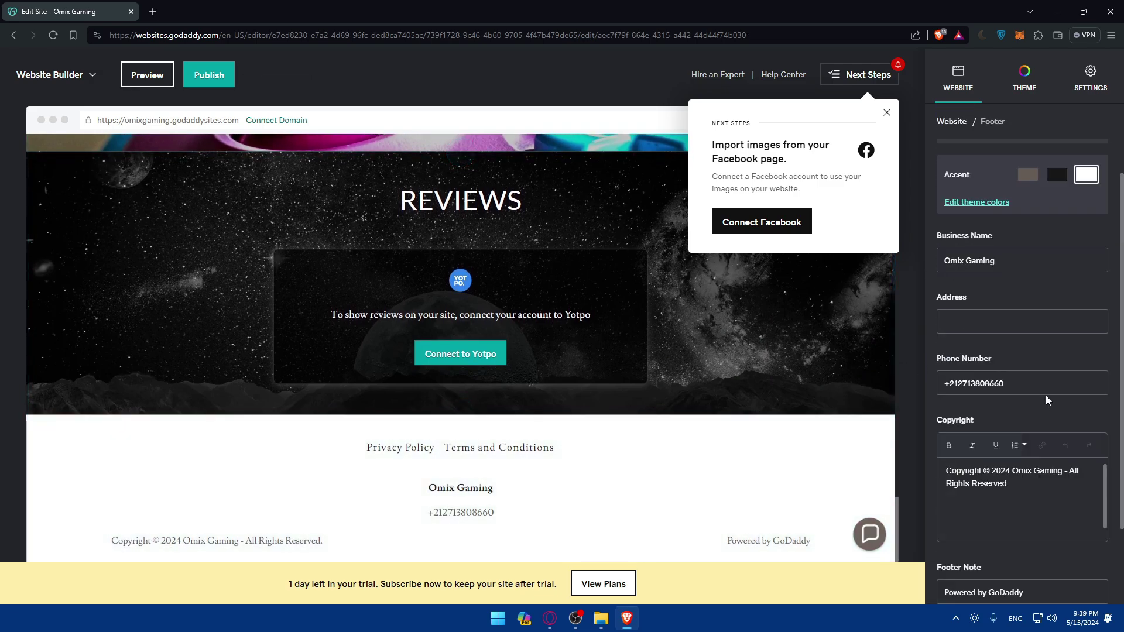
pyautogui.scroll(2, 1017, 203)
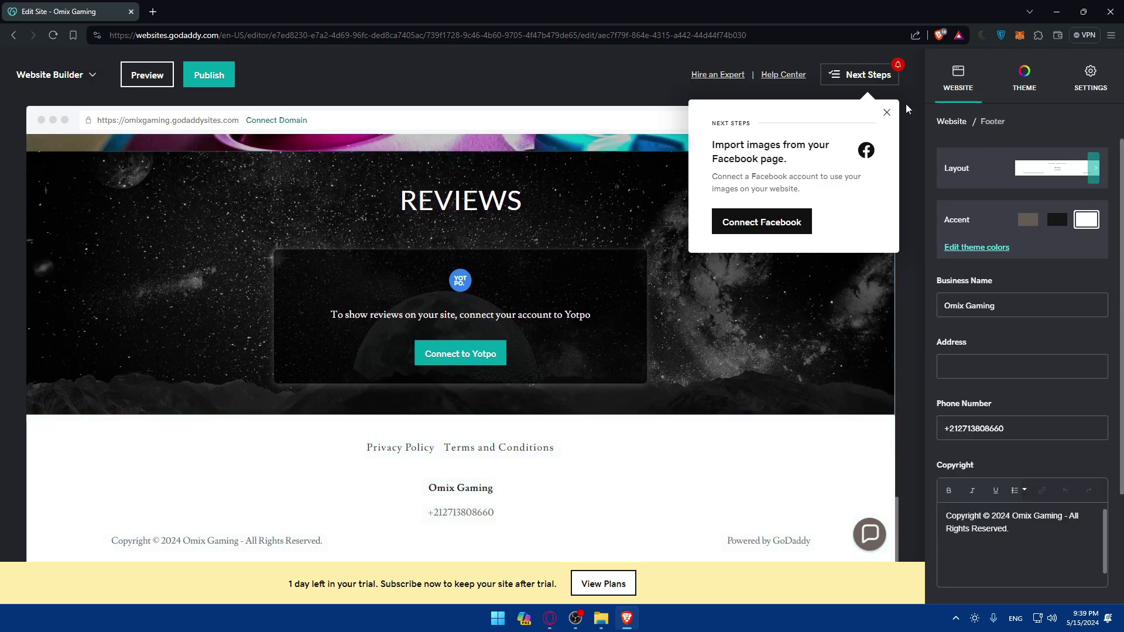
pyautogui.click(958, 79)
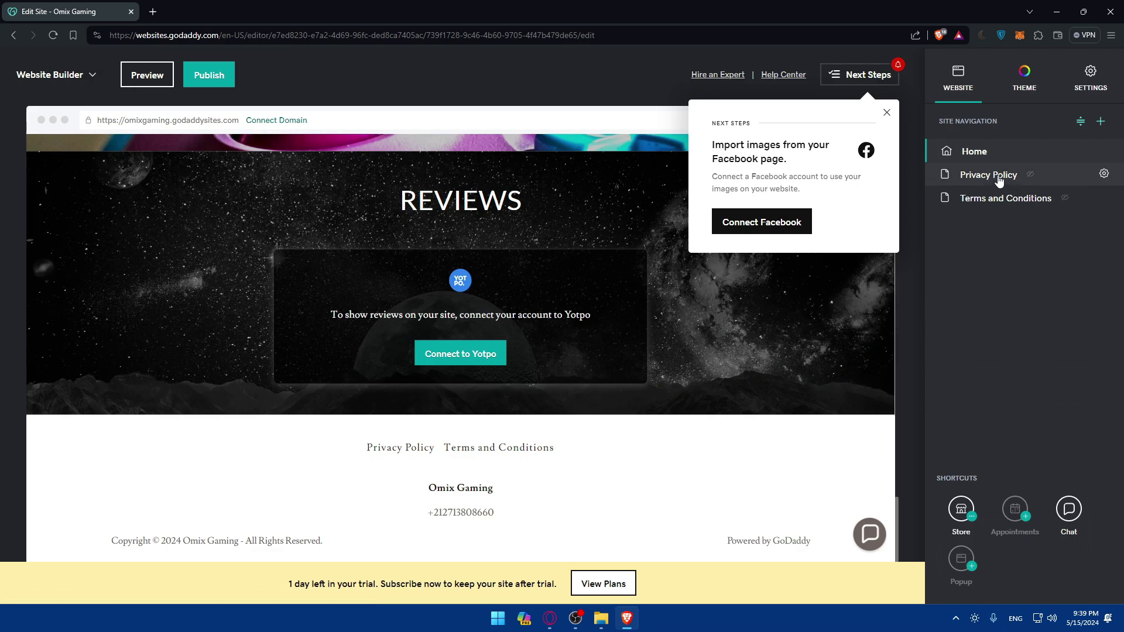
pyautogui.click(620, 251)
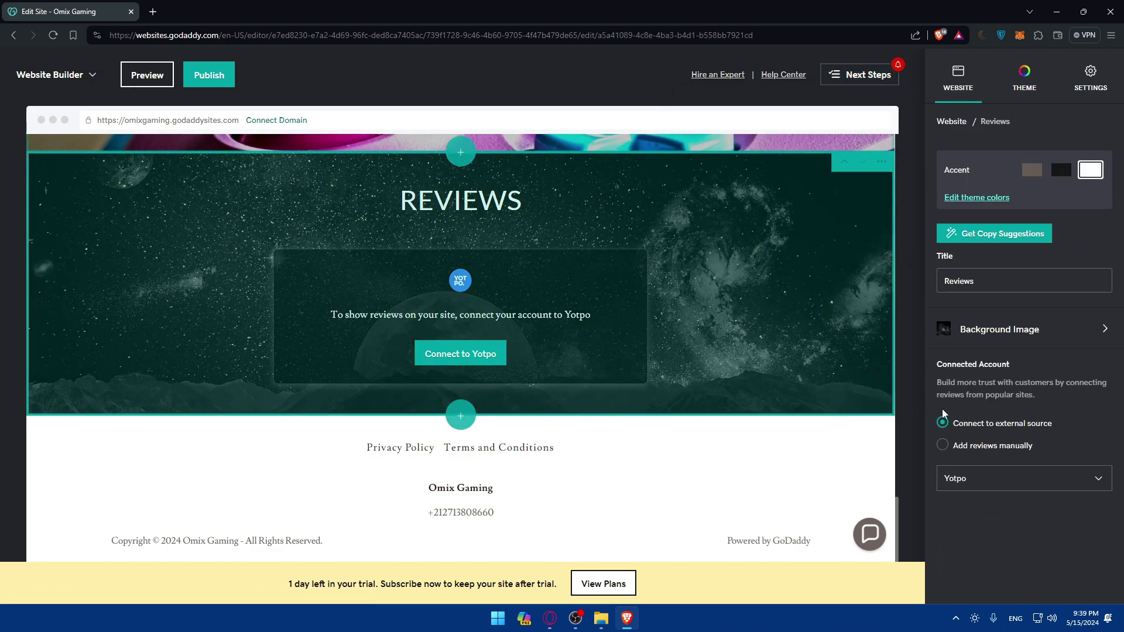
pyautogui.click(971, 446)
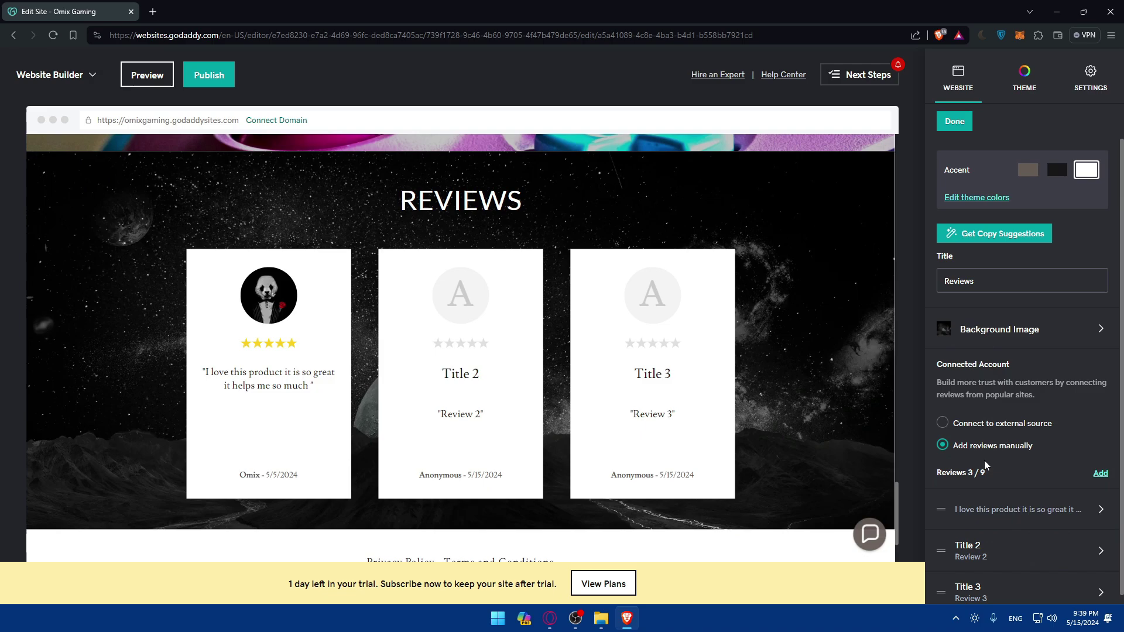
# Step: Delete the Title 2 and Title 3 placeholder reviews, leaving only the Omix card
pyautogui.scroll(-1, 1064, 515)
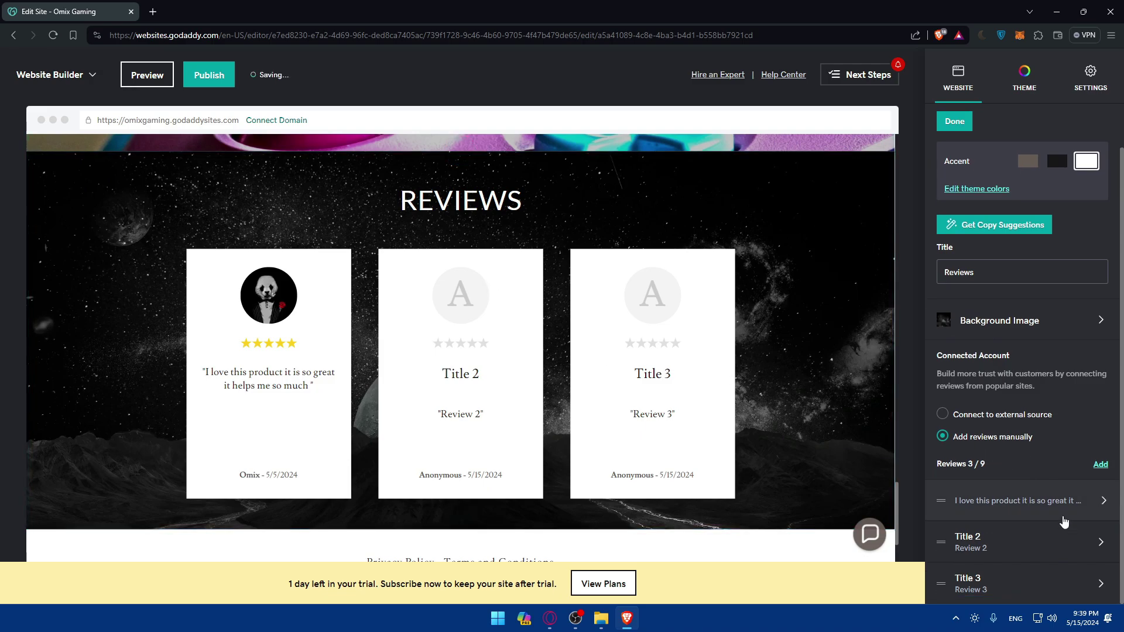
pyautogui.click(1071, 542)
pyautogui.scroll(-1, 1007, 541)
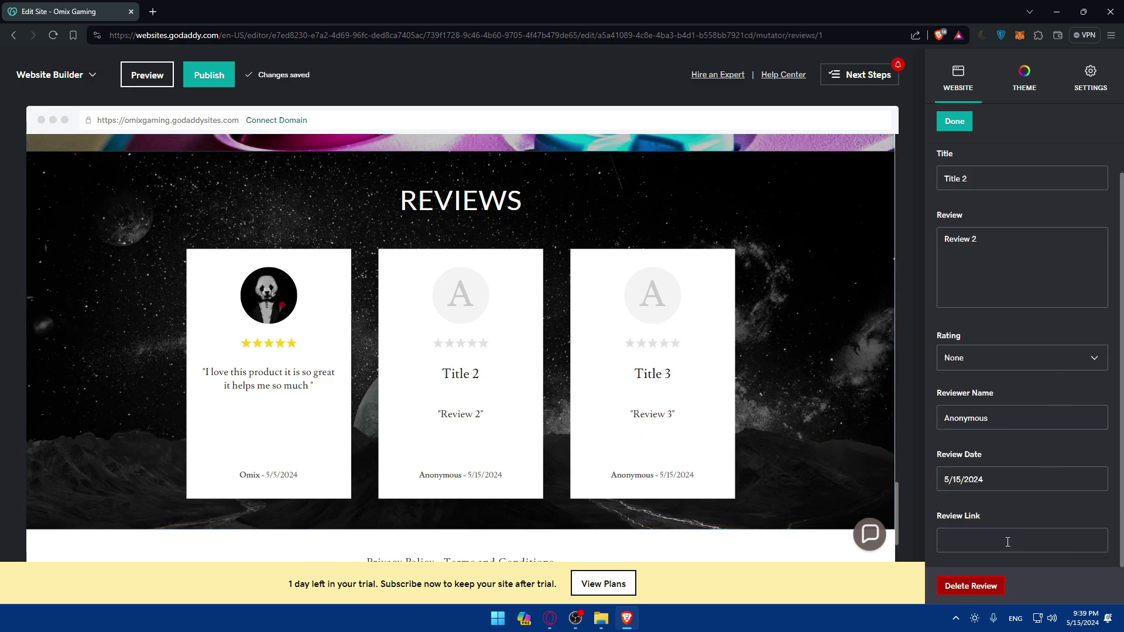
pyautogui.click(987, 587)
pyautogui.click(1023, 585)
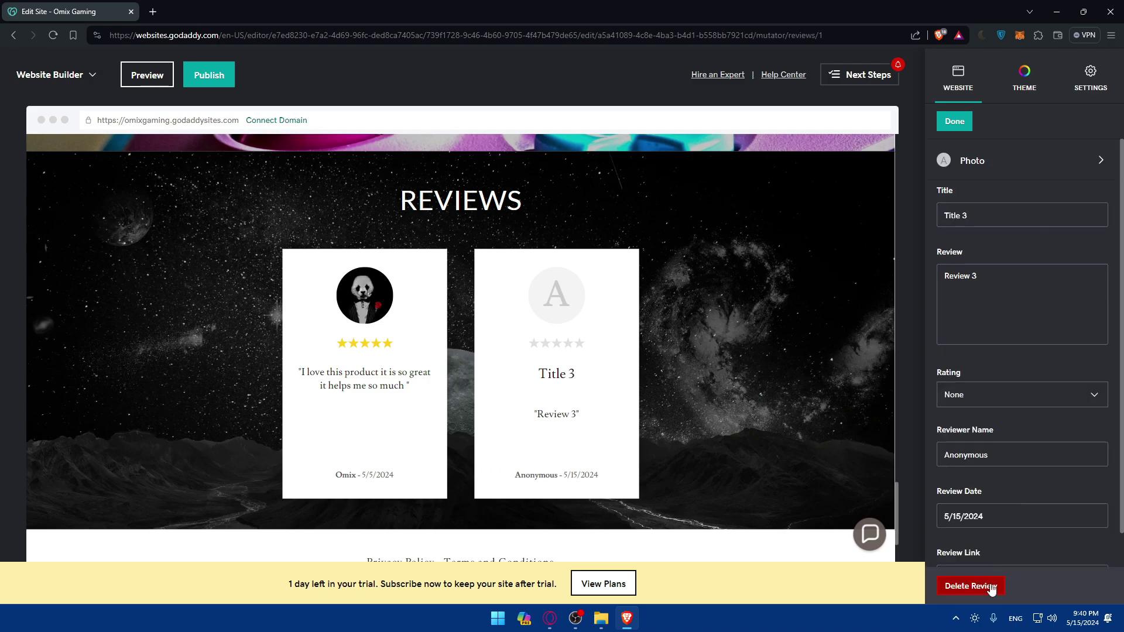
pyautogui.click(989, 587)
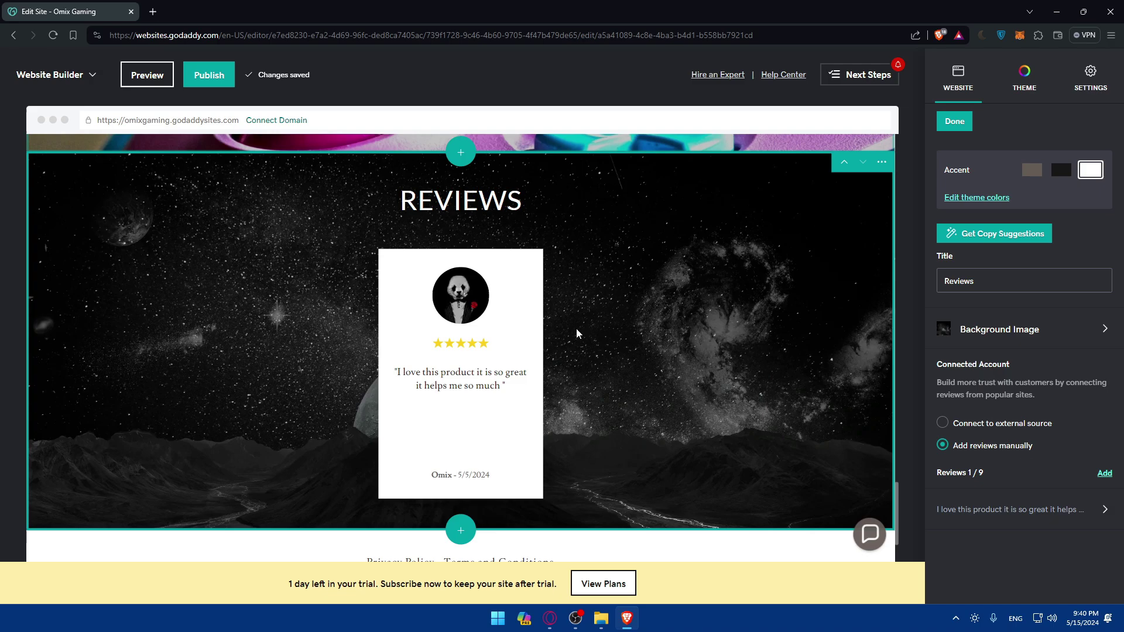
# Step: Check the Omix review, then add placeholder reviews up to a fourth in the carousel
pyautogui.click(1081, 514)
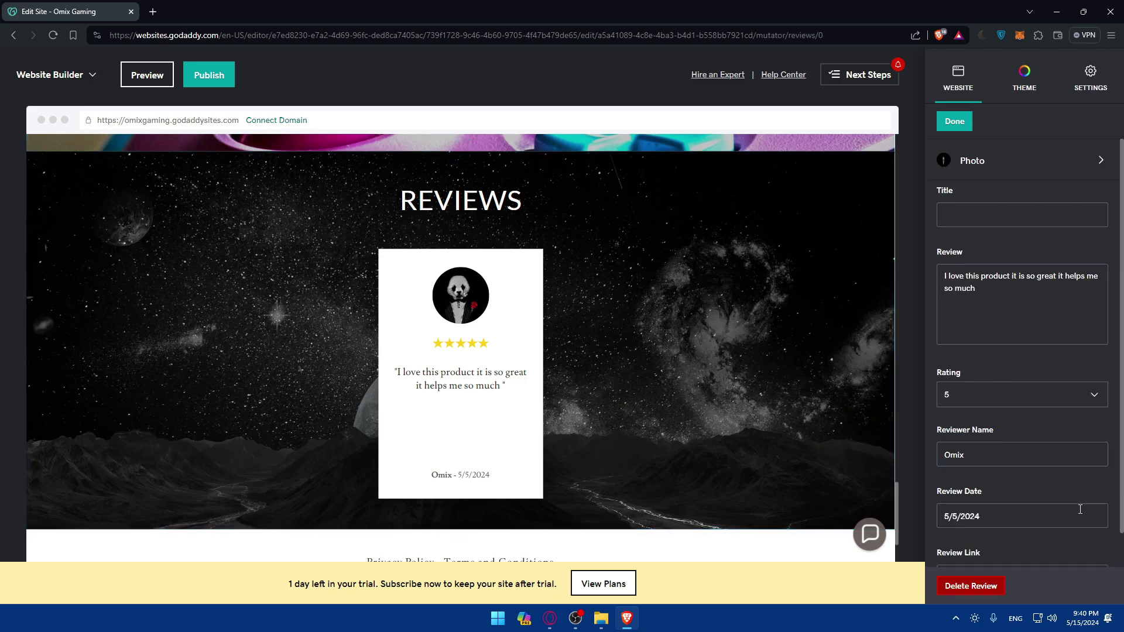
pyautogui.click(954, 122)
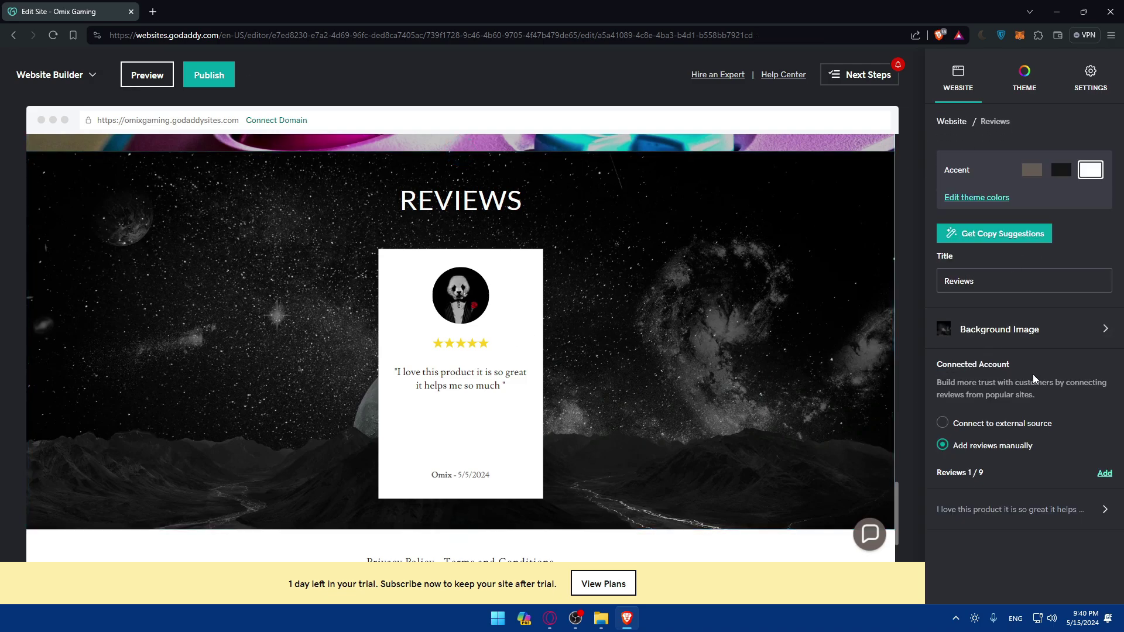
pyautogui.click(1104, 474)
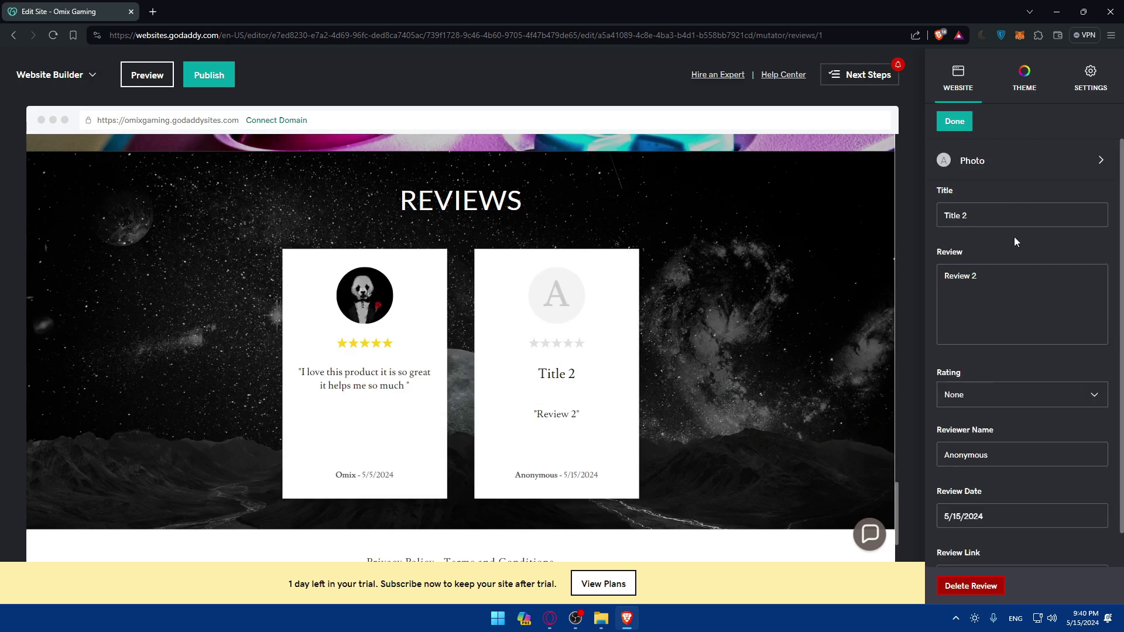
pyautogui.click(962, 129)
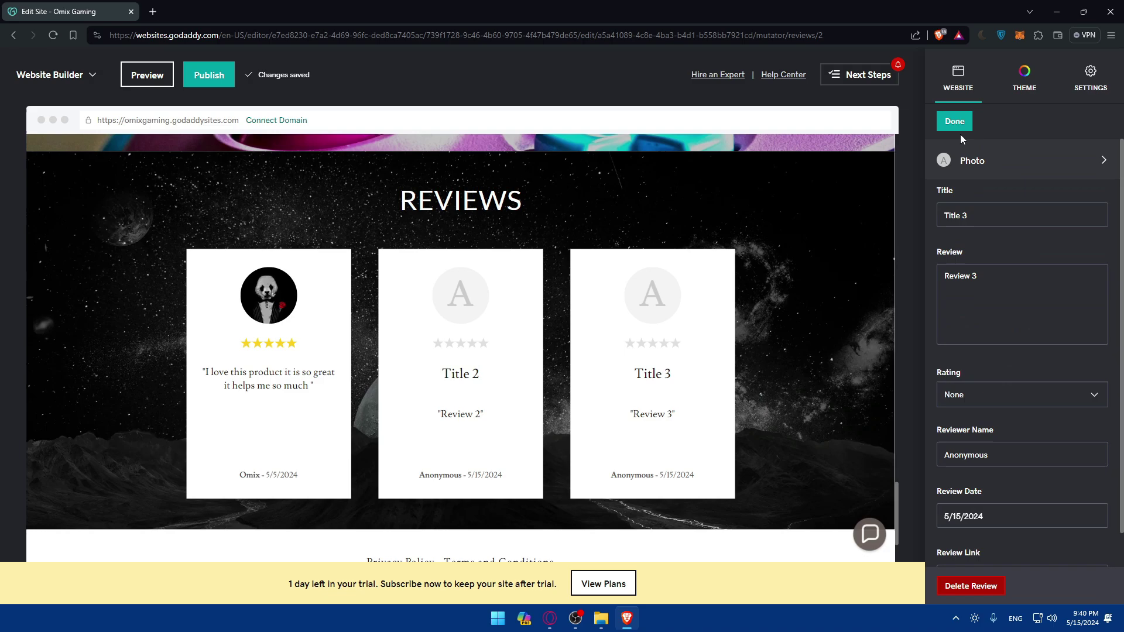
pyautogui.click(959, 125)
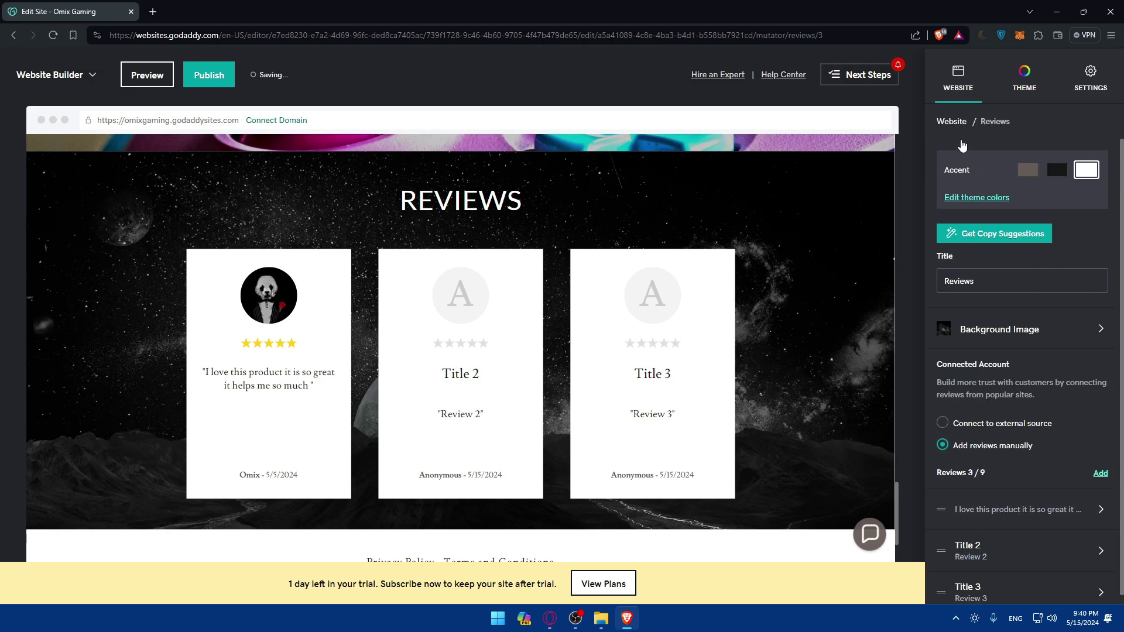
pyautogui.click(956, 126)
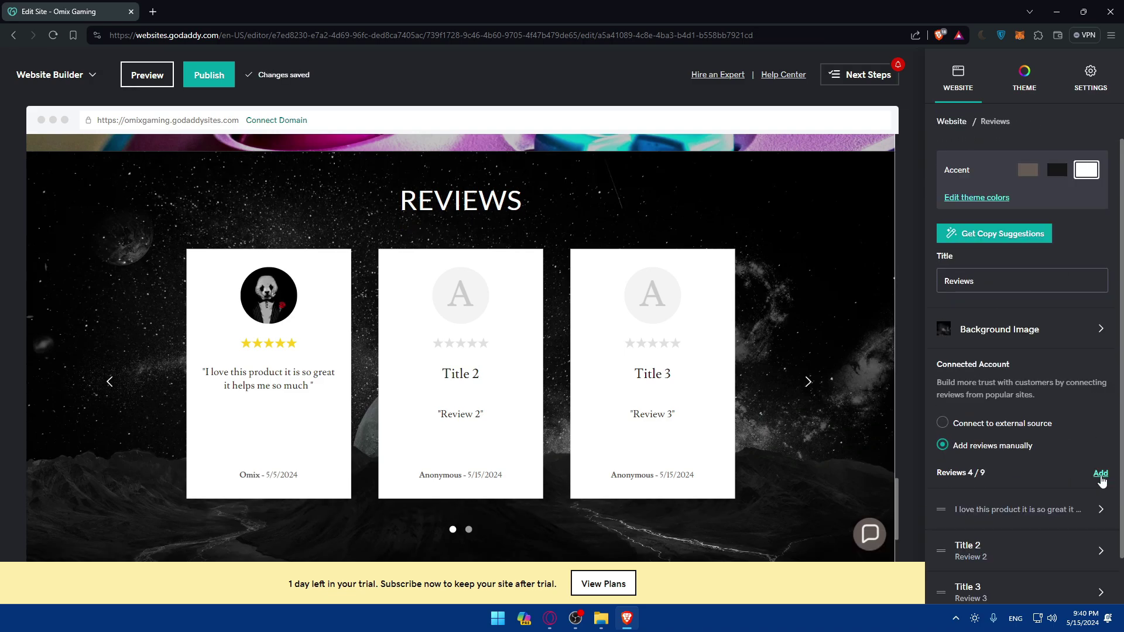
# Step: Add the fifth and sixth reviews so the list shows Reviews 6 / 9
pyautogui.click(535, 369)
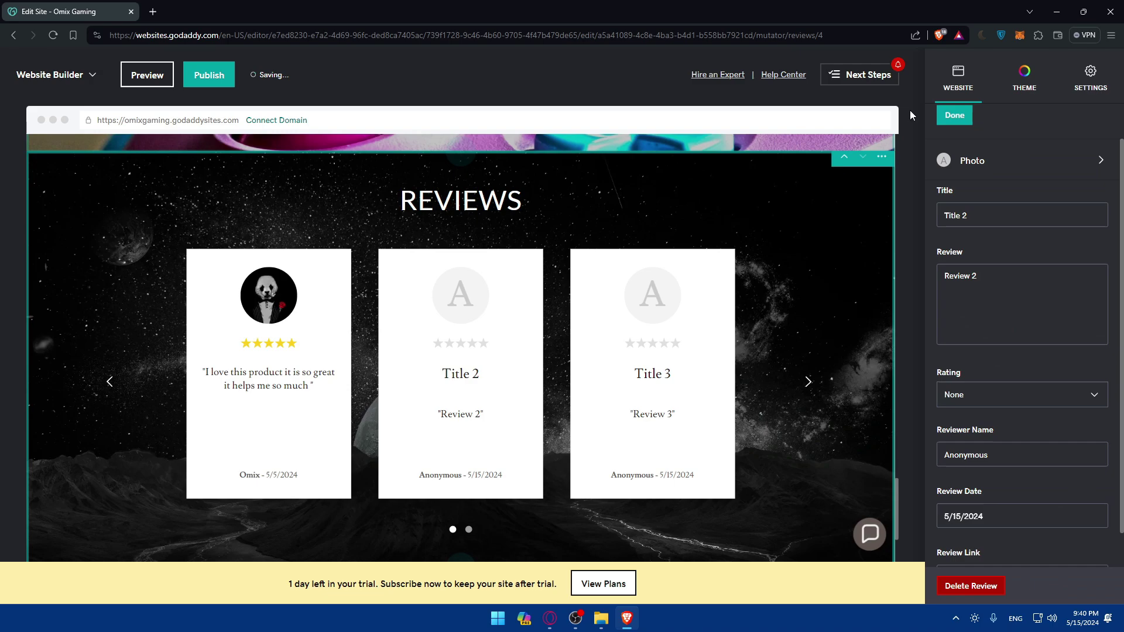
pyautogui.click(958, 124)
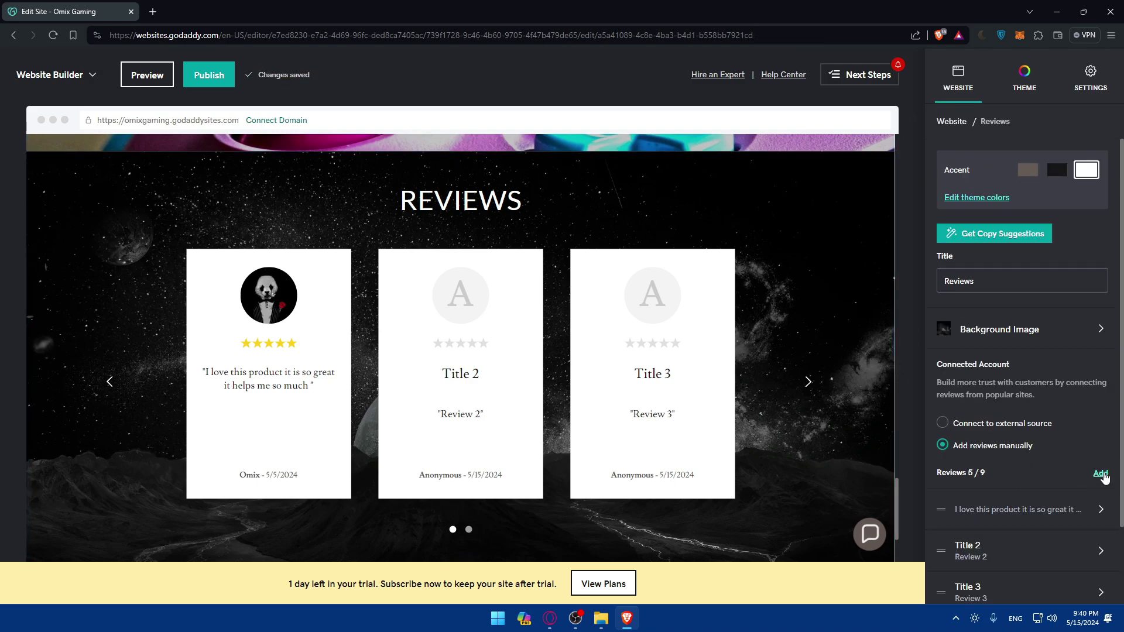
pyautogui.click(1100, 474)
pyautogui.click(954, 116)
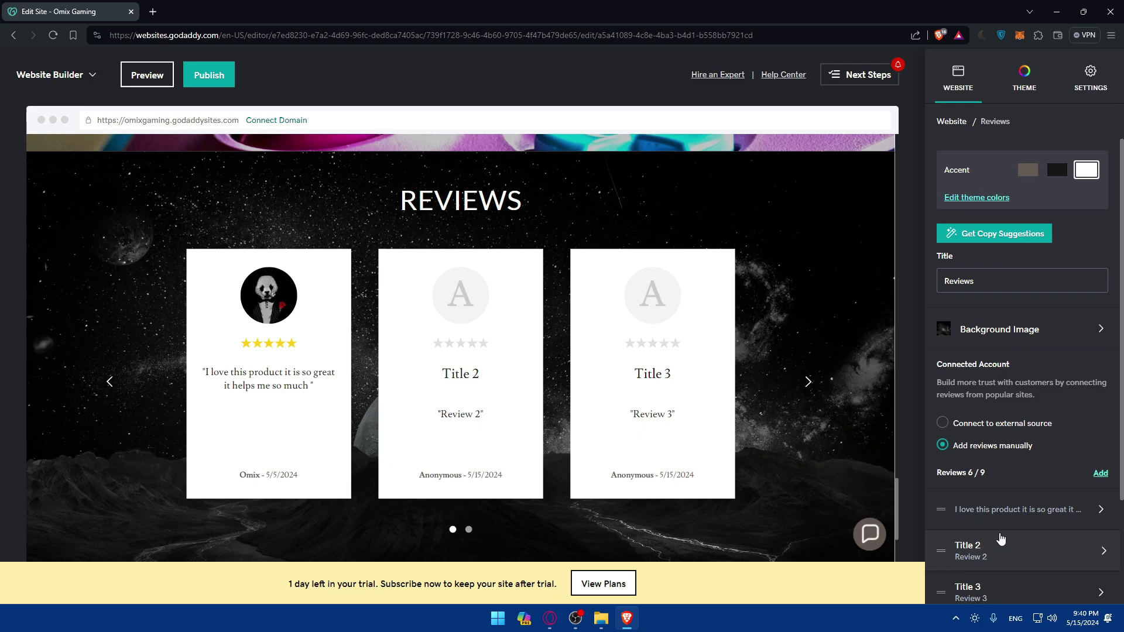
pyautogui.scroll(-2, 1000, 539)
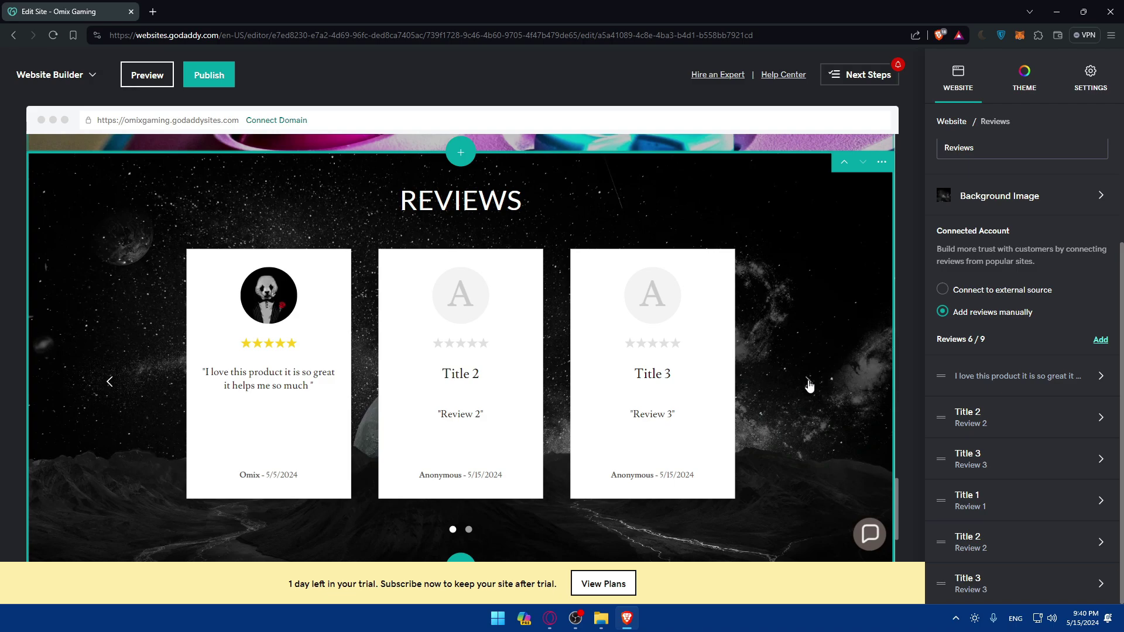
pyautogui.scroll(-3, 755, 358)
pyautogui.scroll(5, 772, 369)
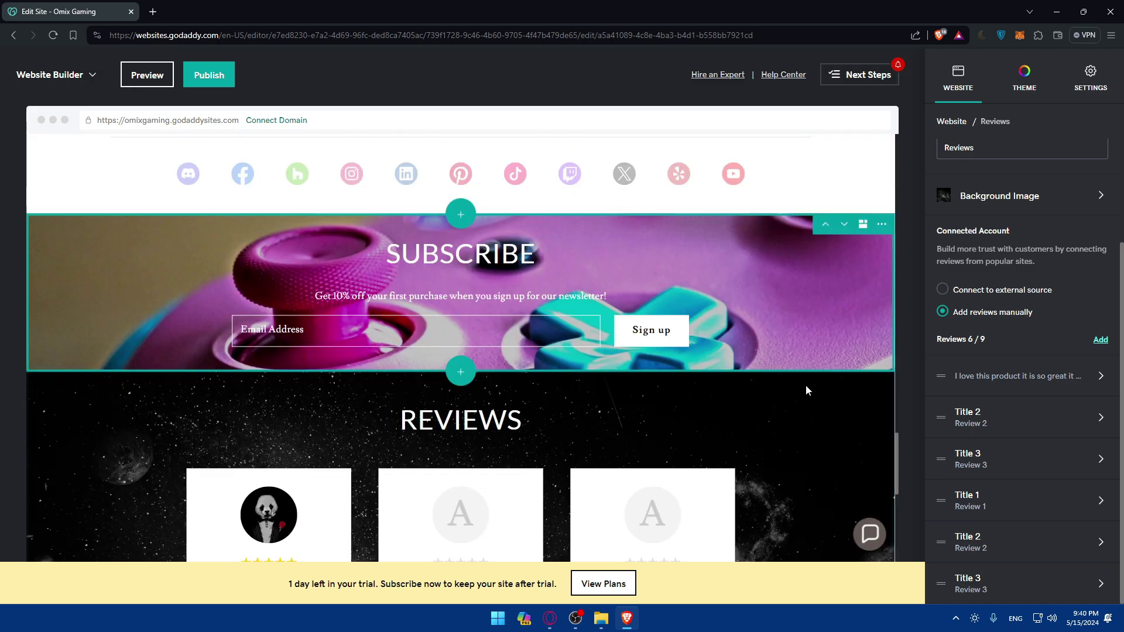
pyautogui.scroll(-3, 799, 398)
pyautogui.click(147, 75)
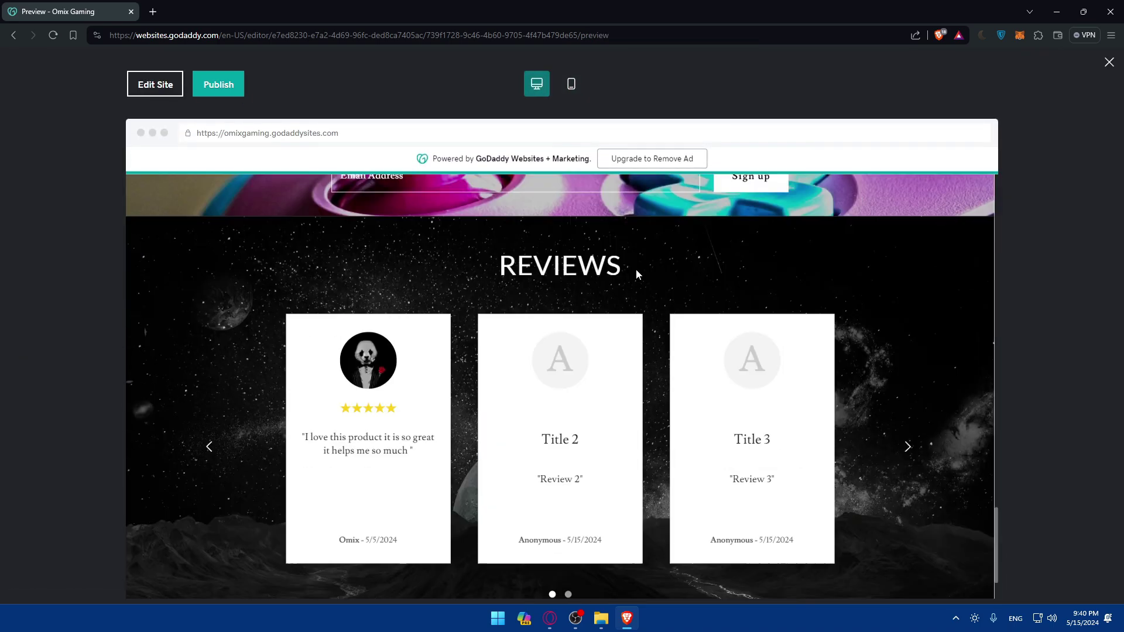
# Step: Flip between both pages of the Reviews carousel in preview, then return to the editor
pyautogui.click(906, 448)
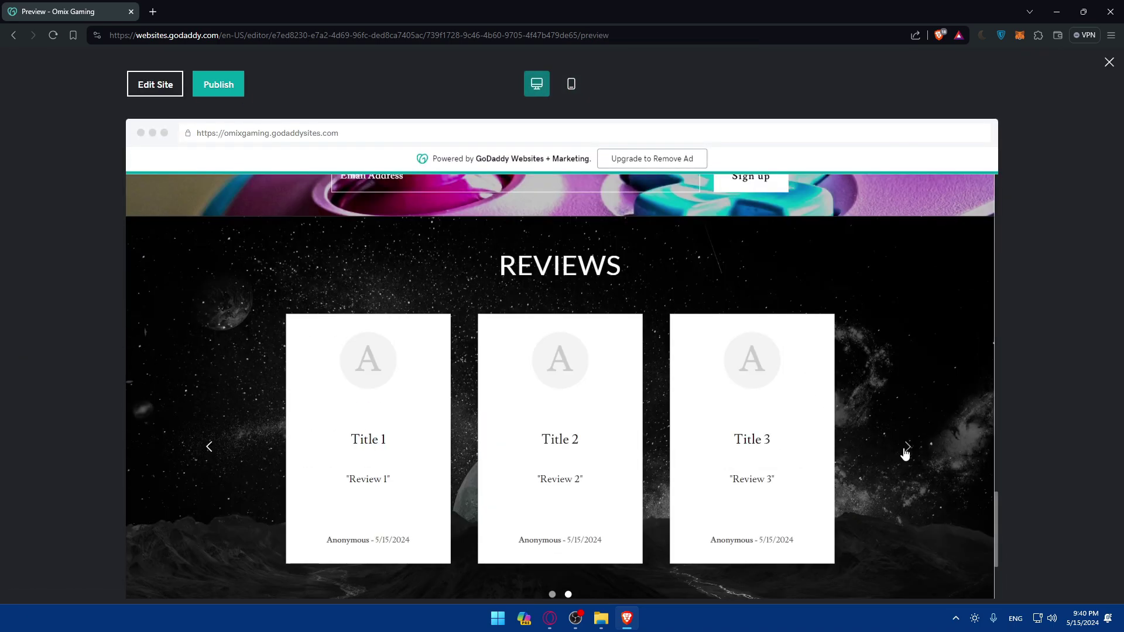
pyautogui.click(905, 450)
pyautogui.click(905, 449)
pyautogui.click(905, 449)
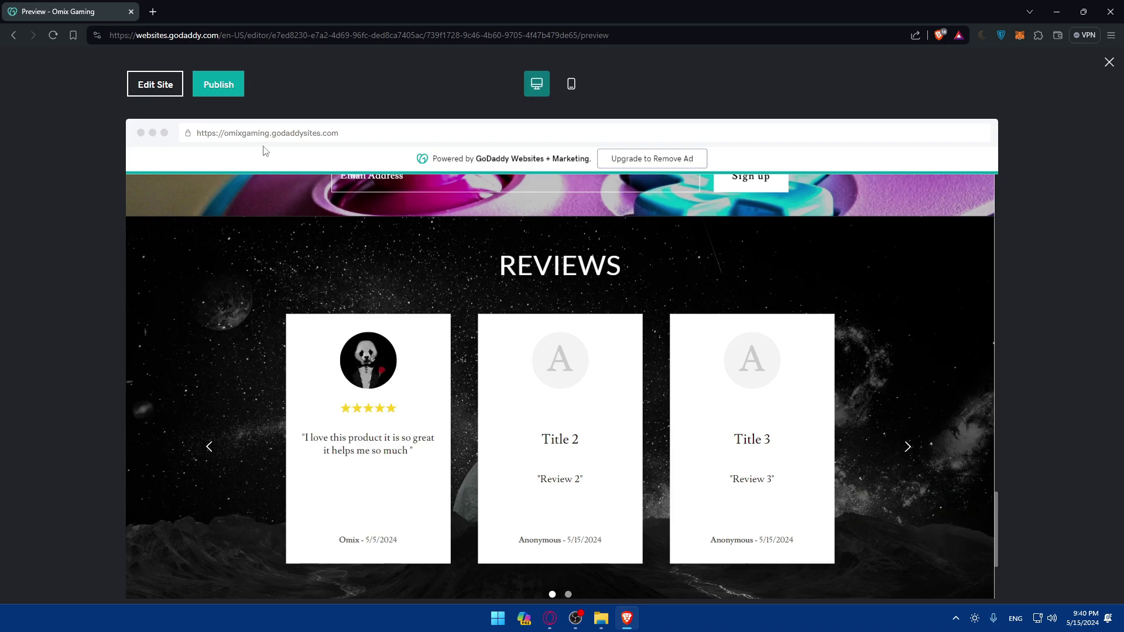
pyautogui.click(155, 86)
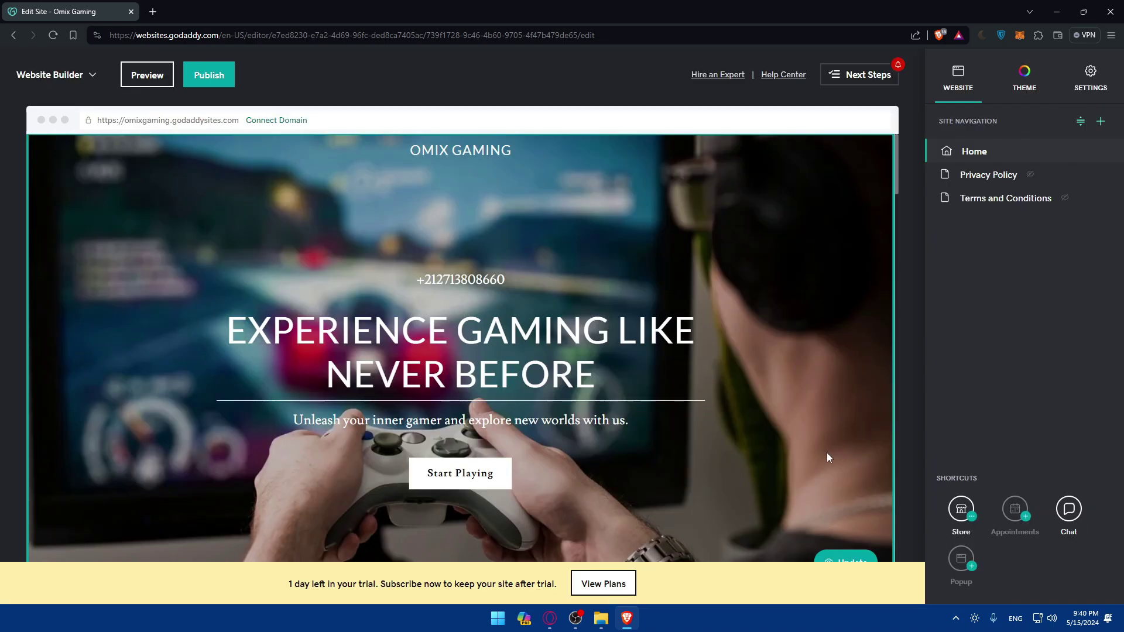
# Step: Open the Reviews section settings showing its title and the 6 / 9 manual reviews
pyautogui.scroll(-20, 827, 452)
pyautogui.scroll(-6, 451, 267)
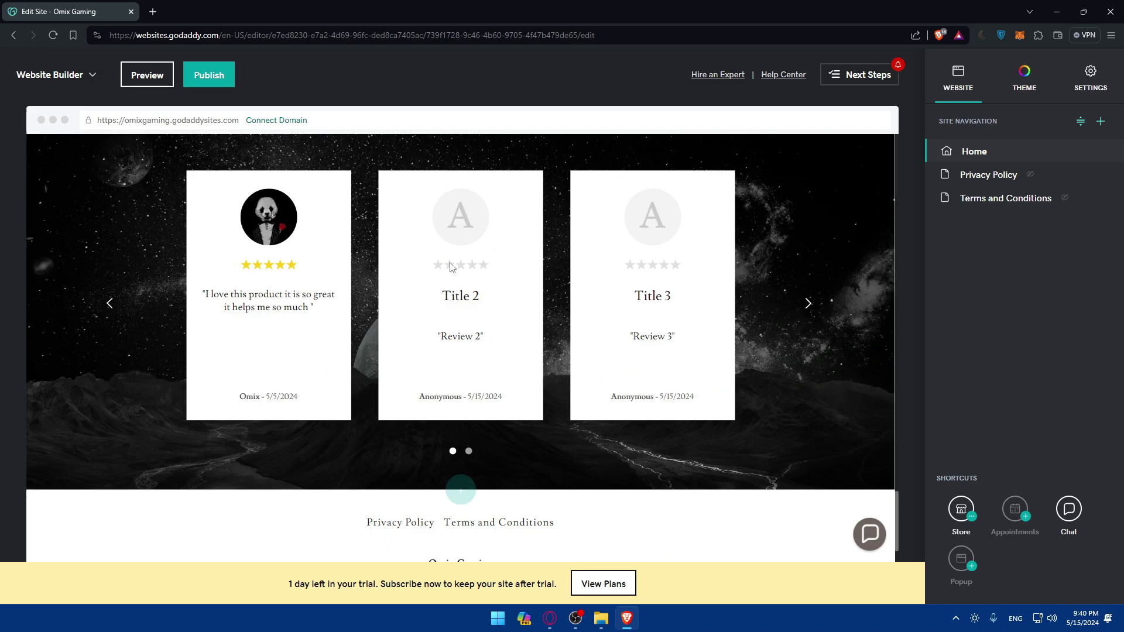
pyautogui.scroll(-2, 450, 267)
pyautogui.click(451, 266)
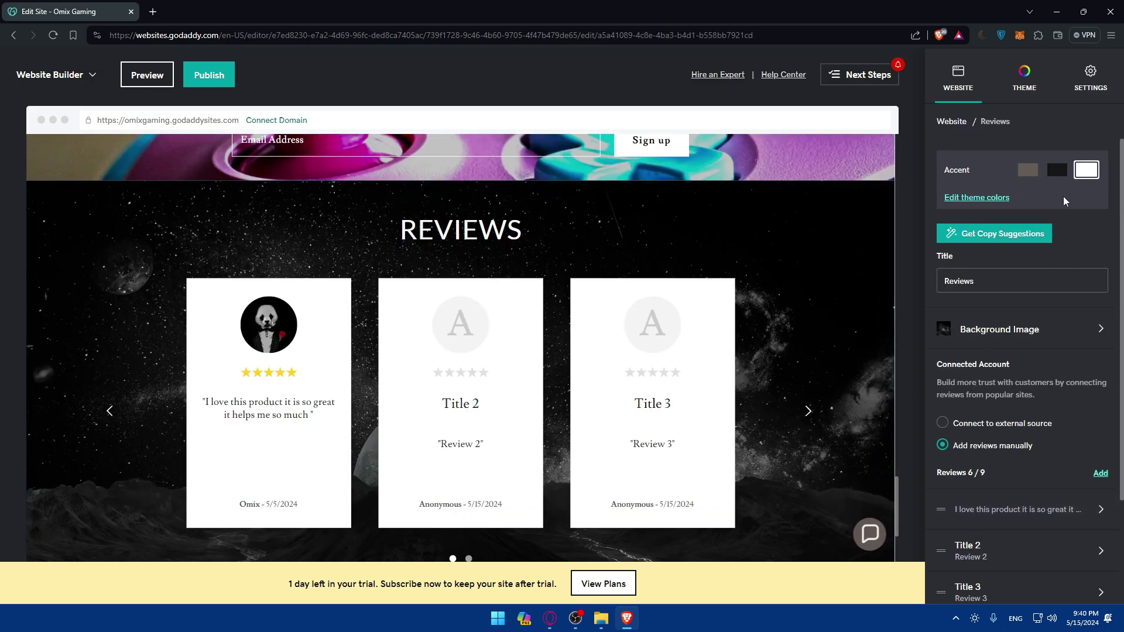
pyautogui.doubleClick(964, 285)
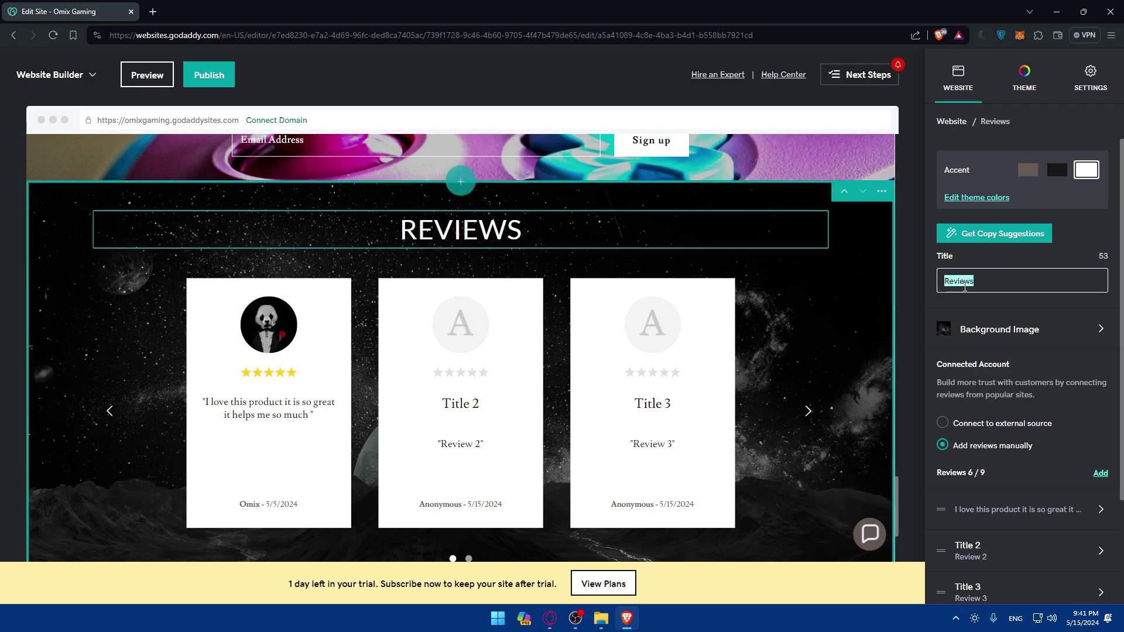
pyautogui.click(1016, 310)
pyautogui.scroll(-2, 1018, 316)
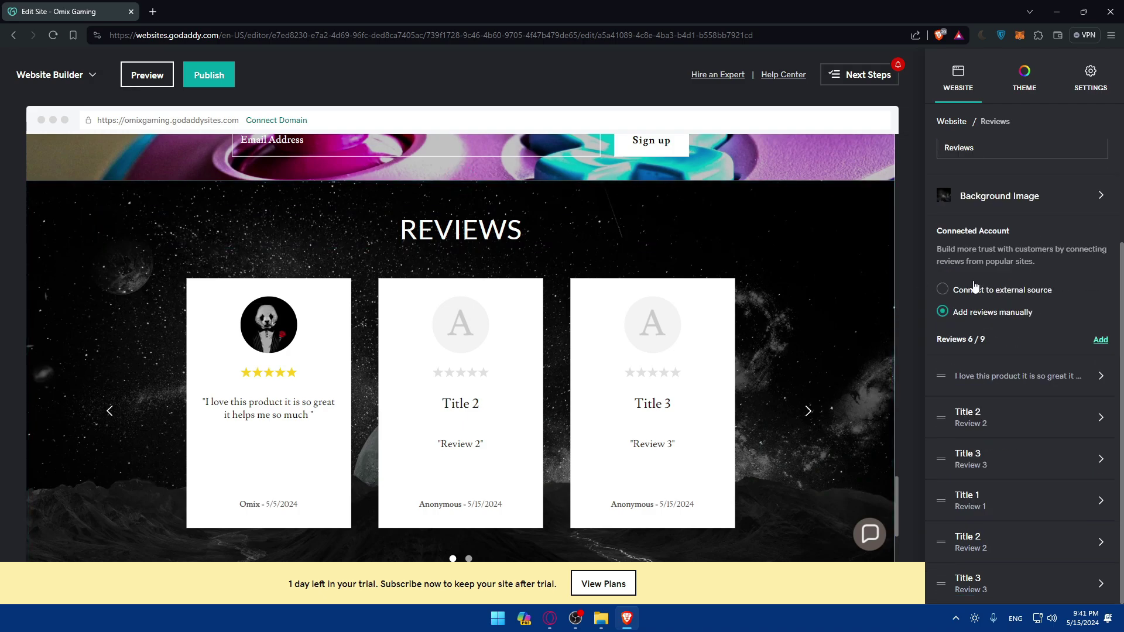
pyautogui.scroll(2, 974, 286)
pyautogui.scroll(-2, 978, 389)
pyautogui.scroll(2, 978, 388)
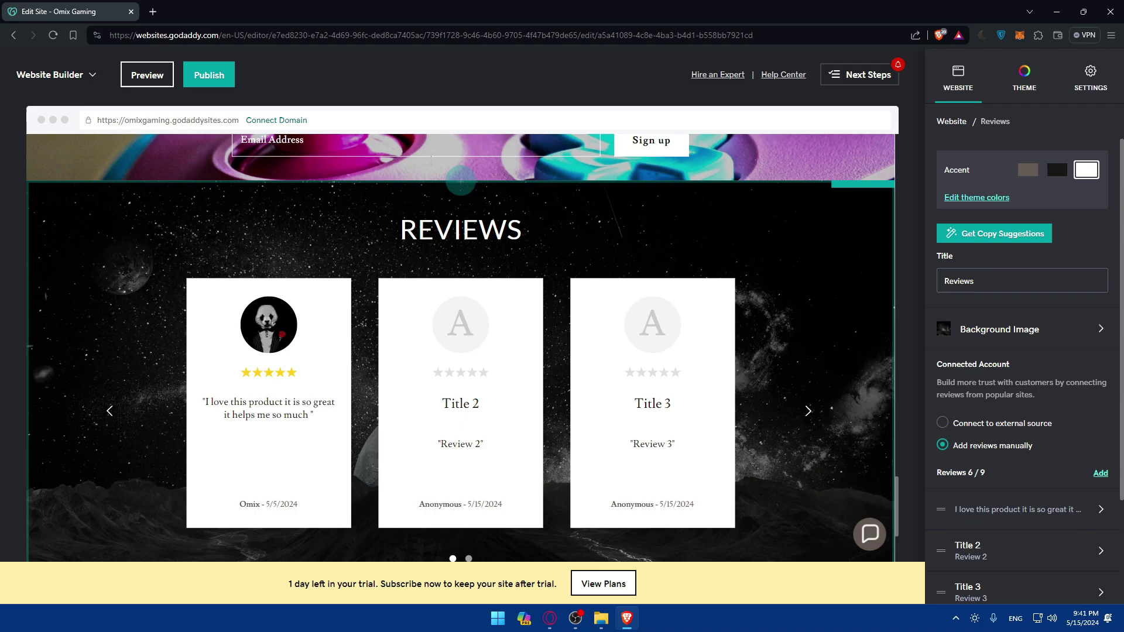